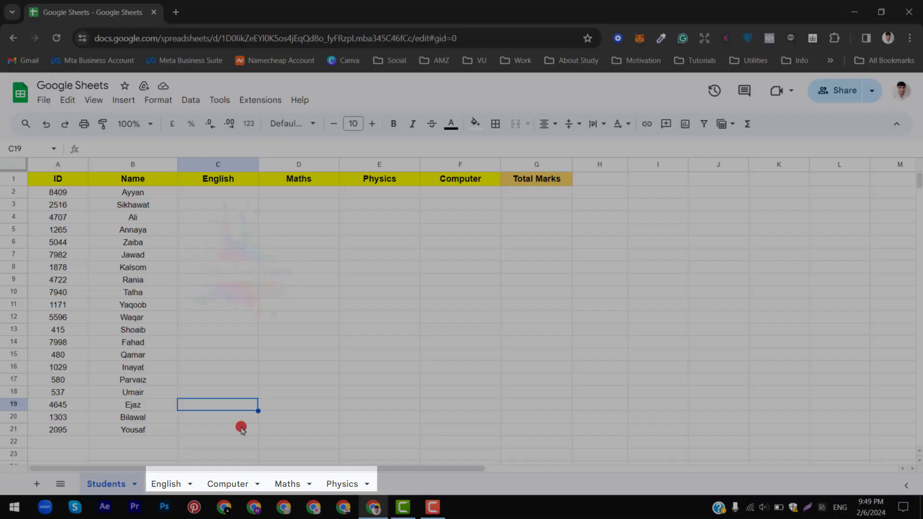
# - Look through the marks on the English, Computer, Maths and Physics sheets, and return to the Students sheet
pyautogui.click(168, 487)
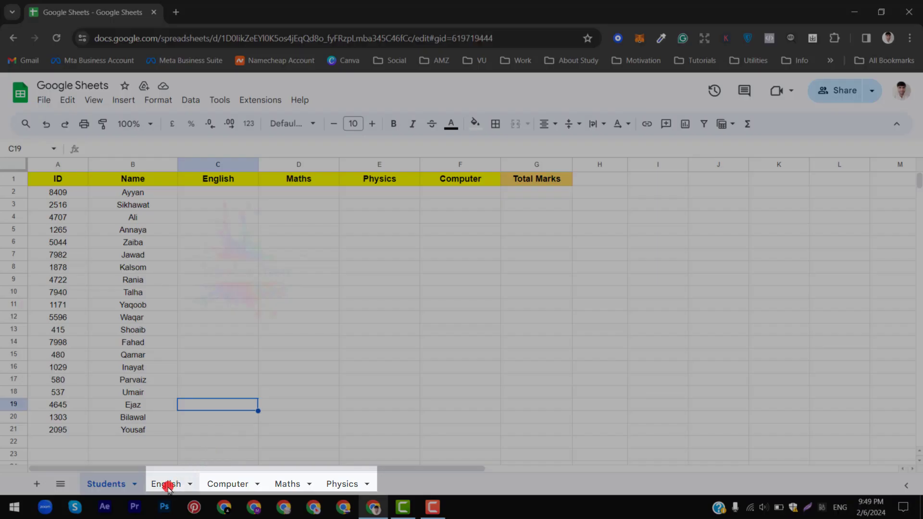
pyautogui.click(217, 487)
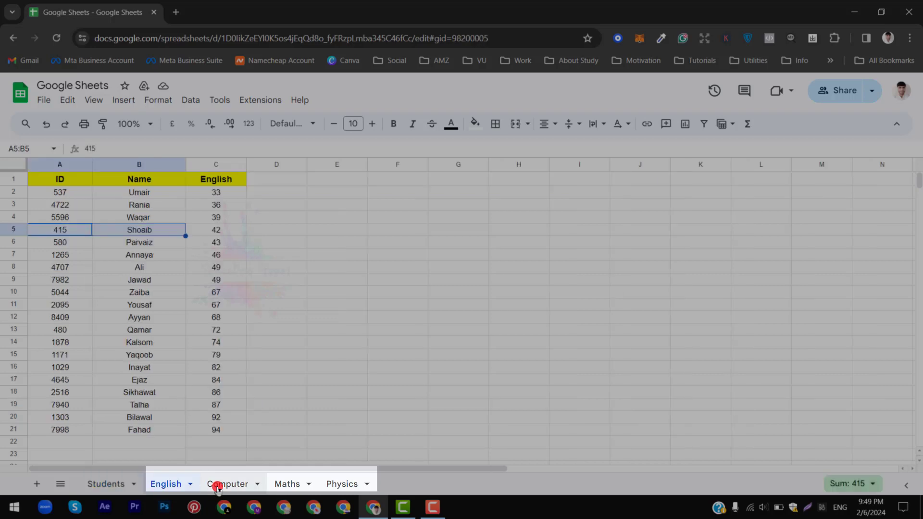
pyautogui.click(289, 484)
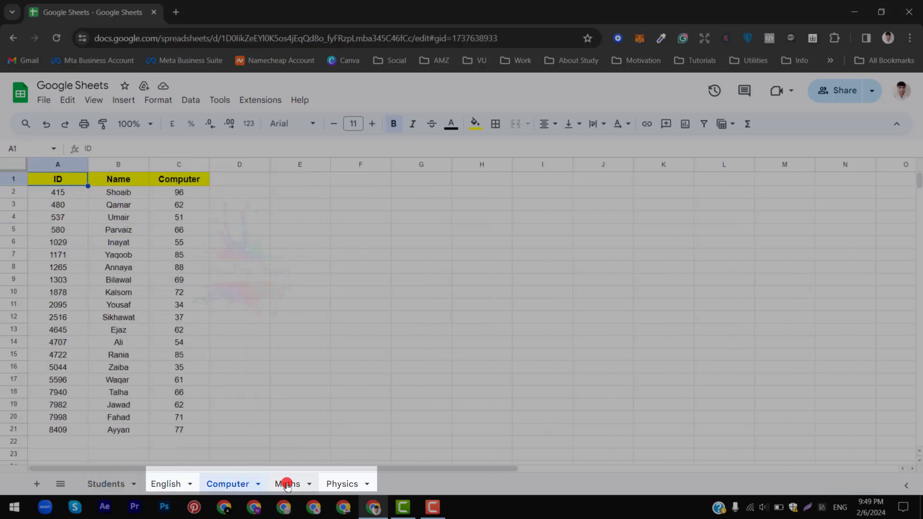
pyautogui.click(332, 484)
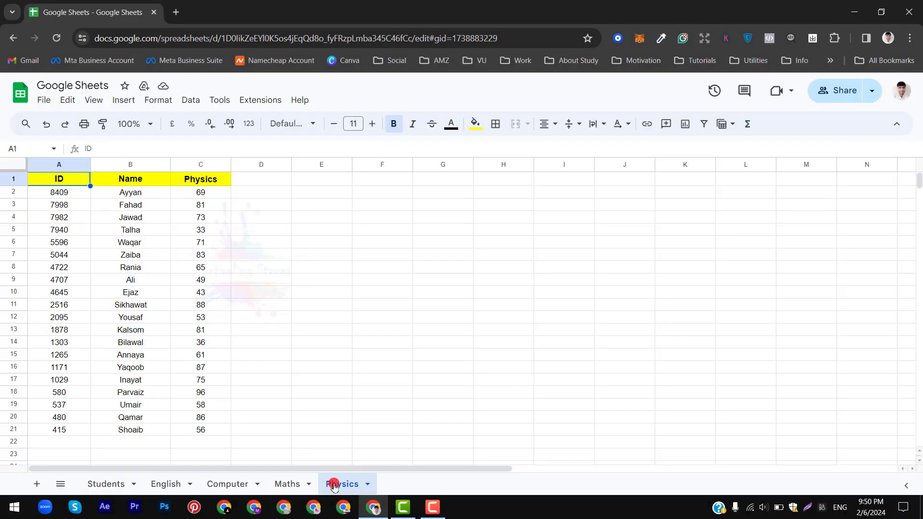
pyautogui.click(230, 485)
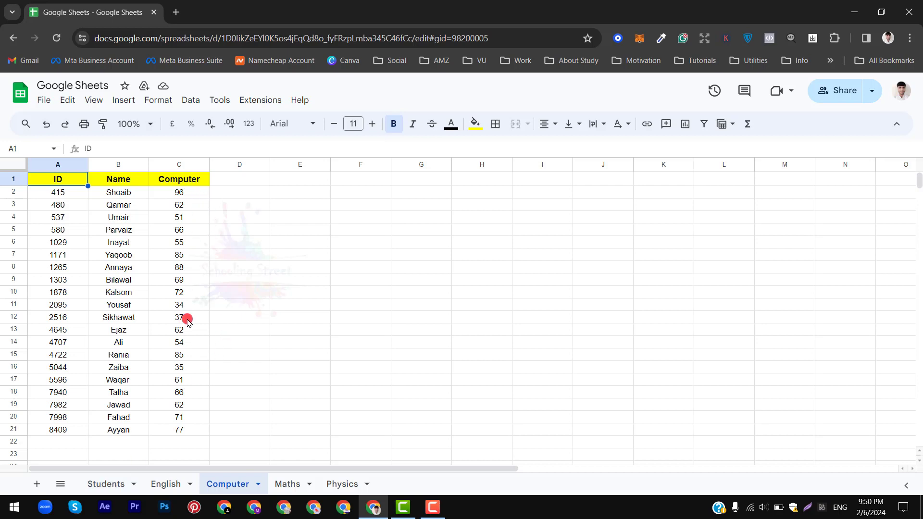
pyautogui.click(106, 484)
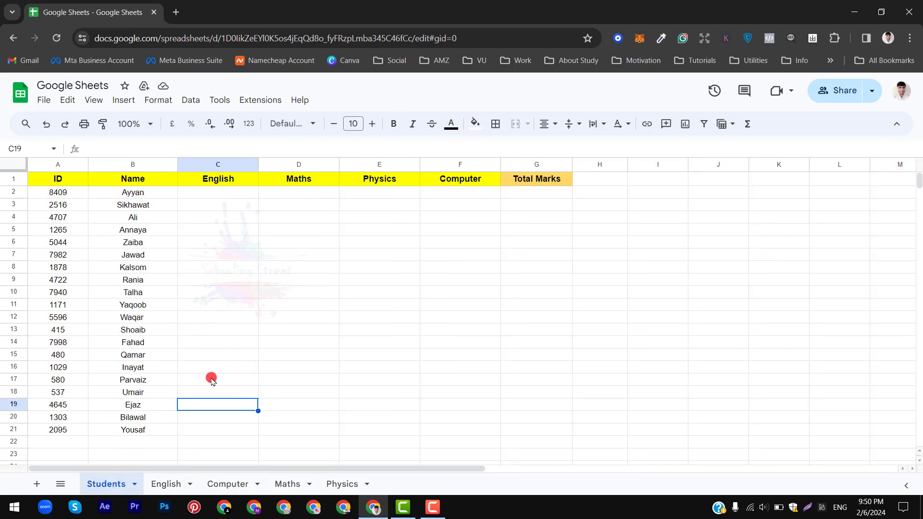
# - Copy the mark in C12 of the English sheet into C2 of the Students sheet
pyautogui.click(243, 196)
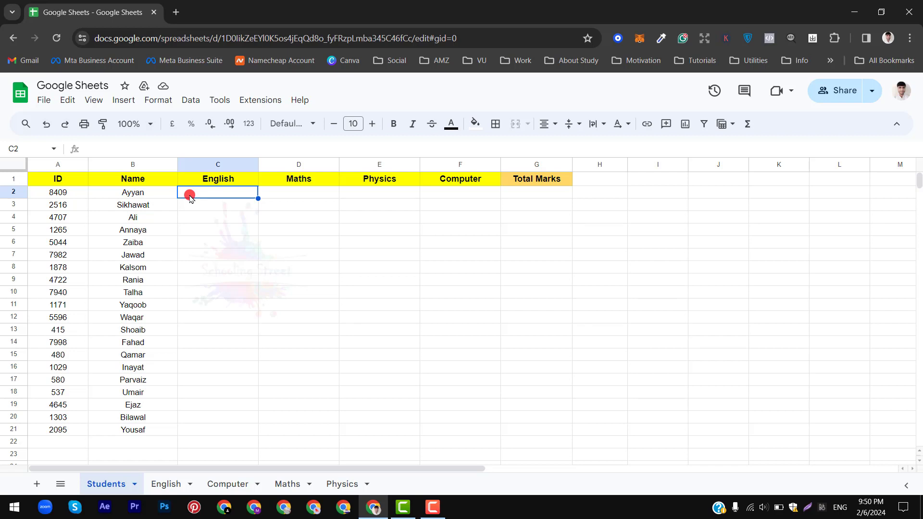
pyautogui.click(166, 486)
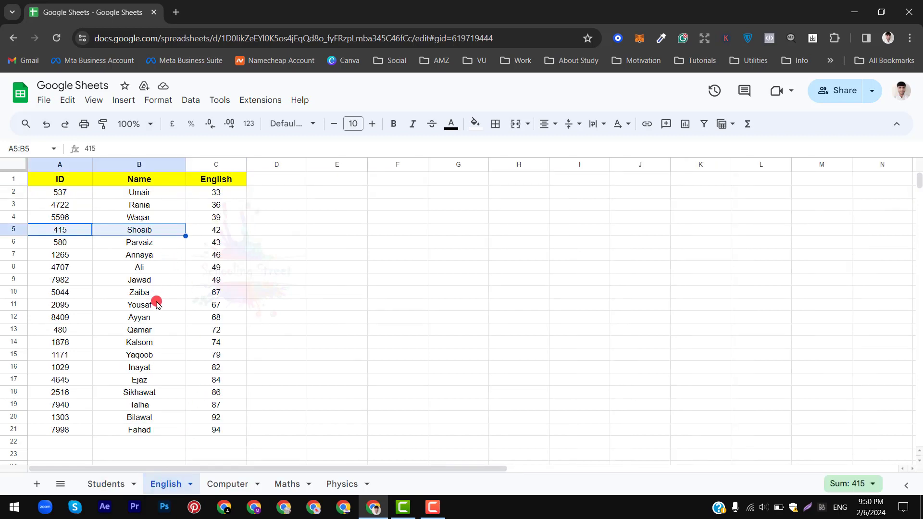
pyautogui.click(155, 410)
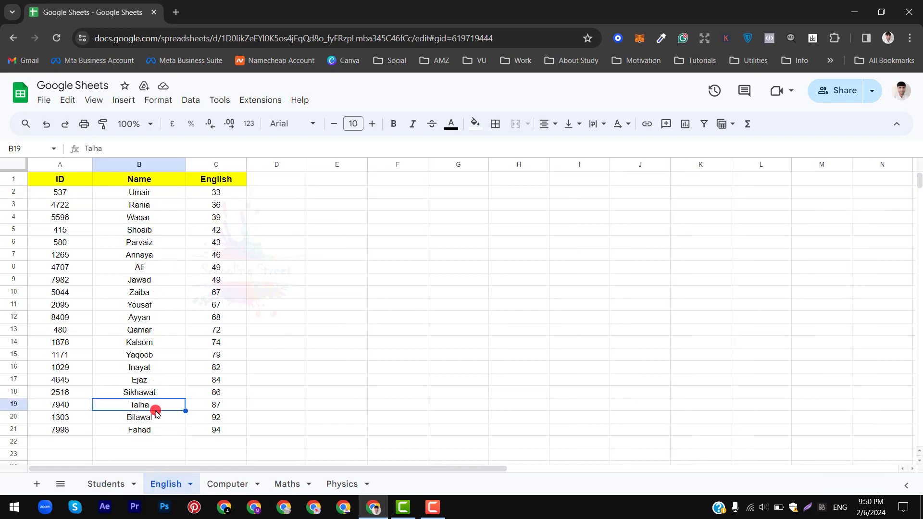
pyautogui.click(152, 320)
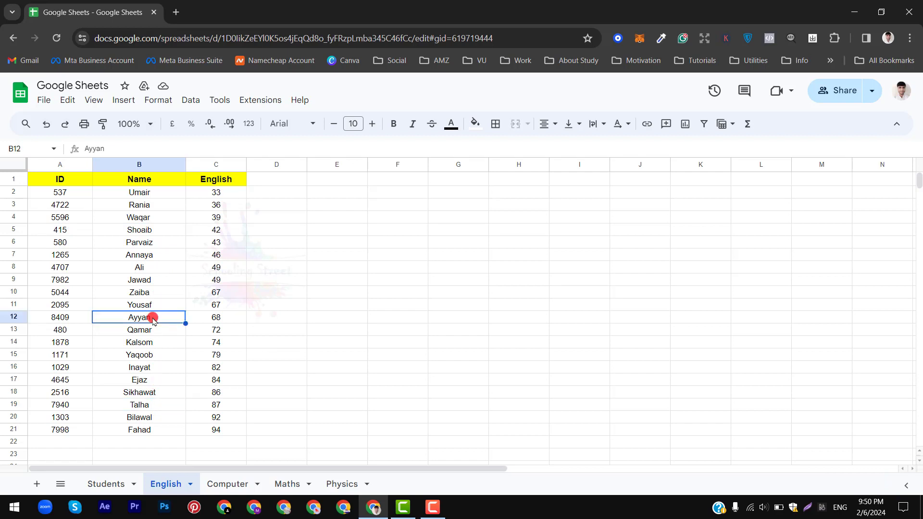
pyautogui.click(200, 324)
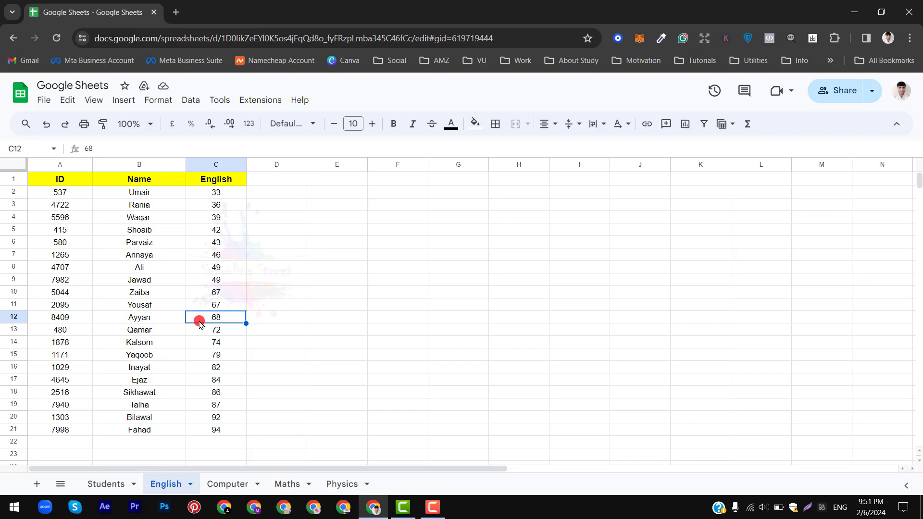
pyautogui.hotkey('ctrl', 'c')
pyautogui.click(108, 483)
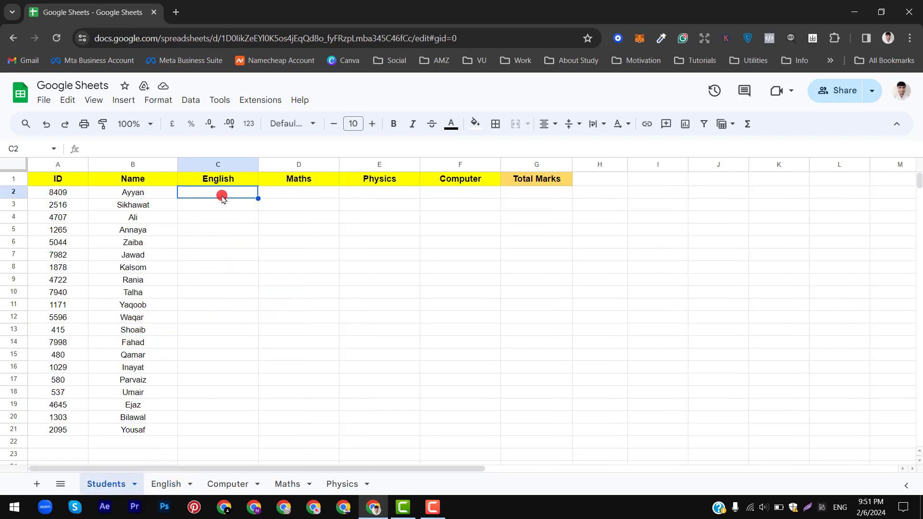
pyautogui.hotkey('ctrl', 'v')
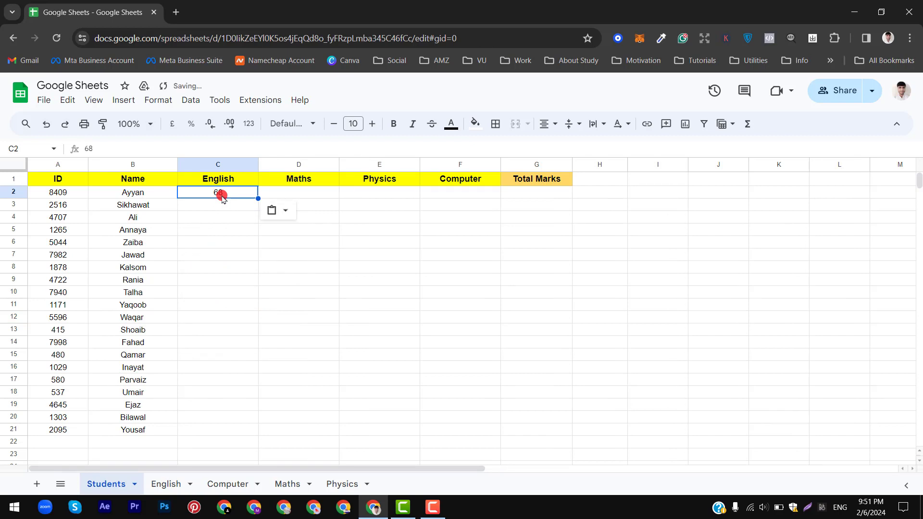
pyautogui.press('Return')
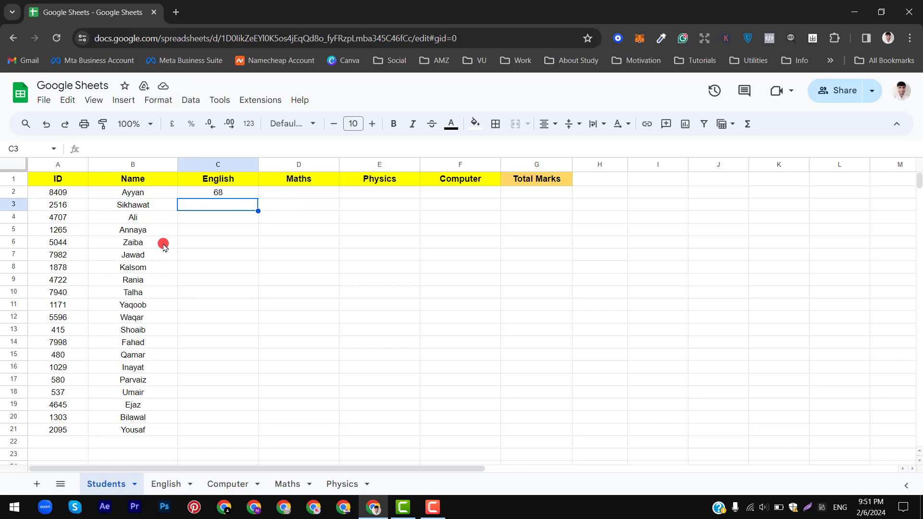
# - Compare the first student's ID and English mark on the Students sheet with the matching row on the English sheet
pyautogui.click(231, 196)
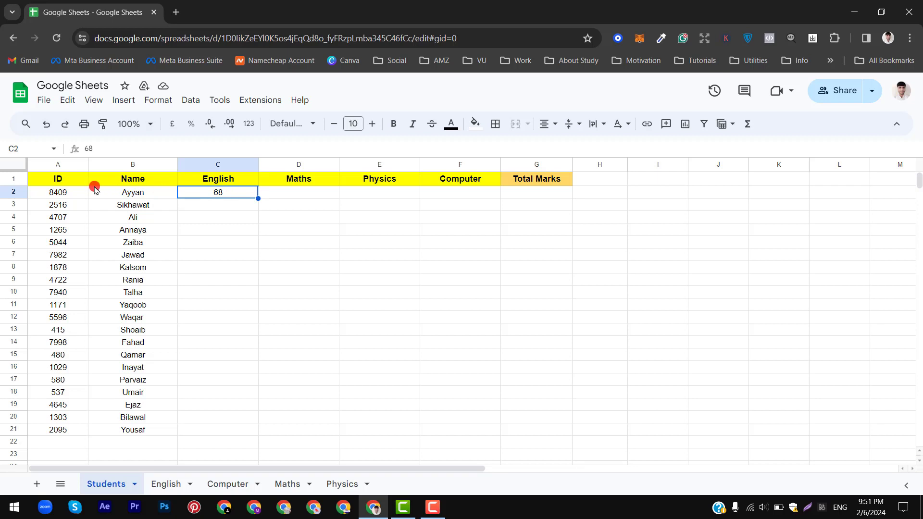
pyautogui.click(76, 195)
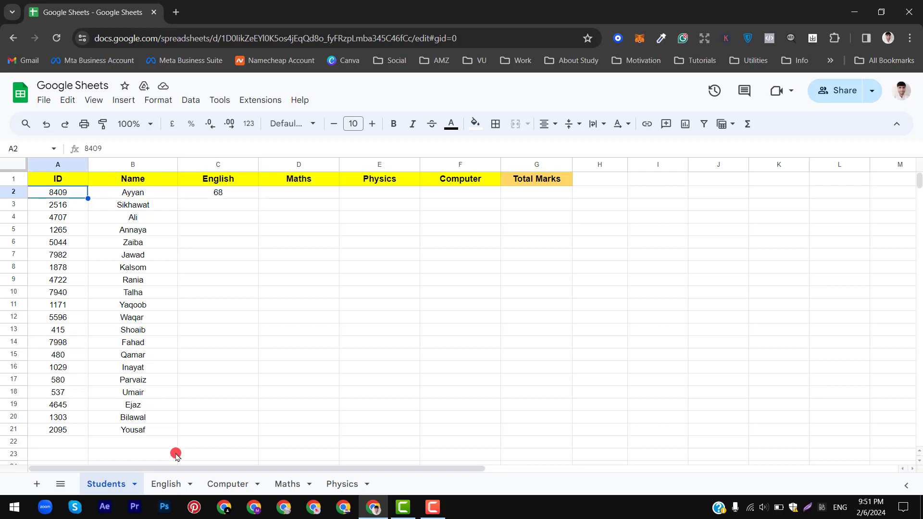
pyautogui.click(177, 485)
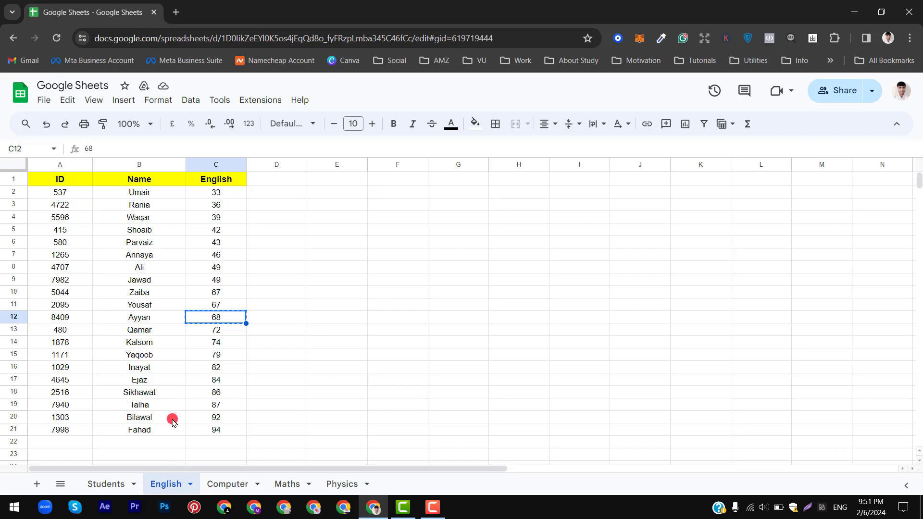
pyautogui.click(111, 492)
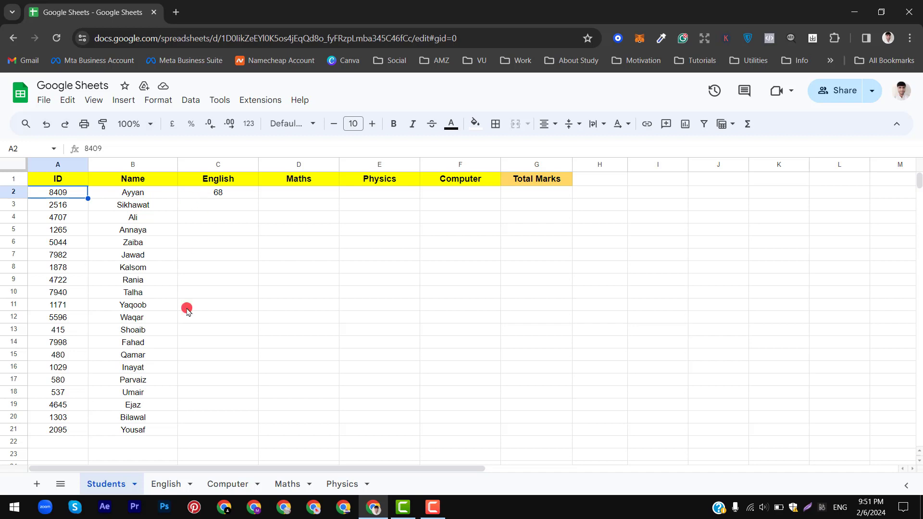
pyautogui.click(166, 484)
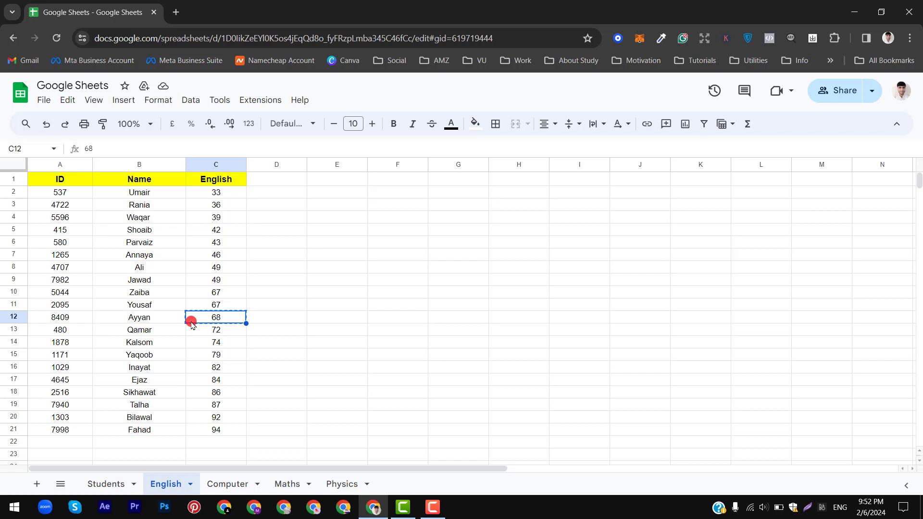
pyautogui.hotkey('ctrl', 'shift', 'pageup')
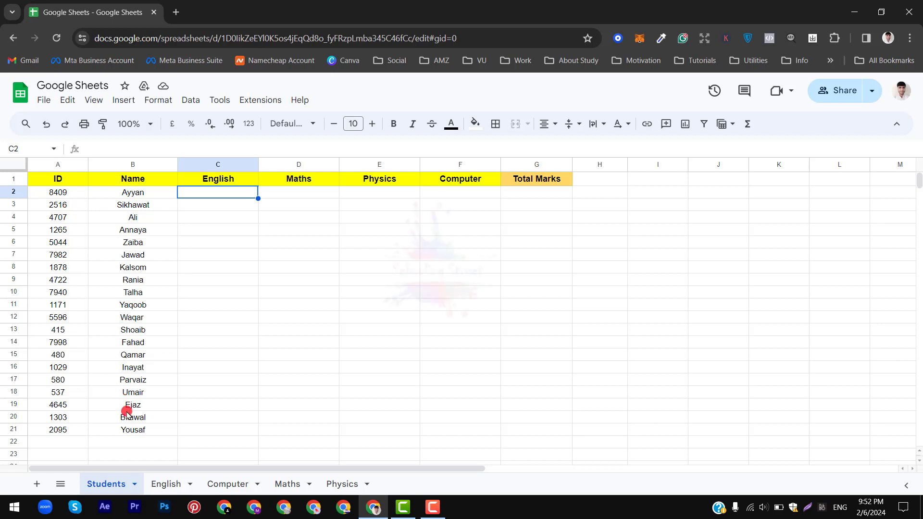
# - Examine the ID, name and marks columns of each subject sheet, and go back to the Students sheet
pyautogui.click(156, 476)
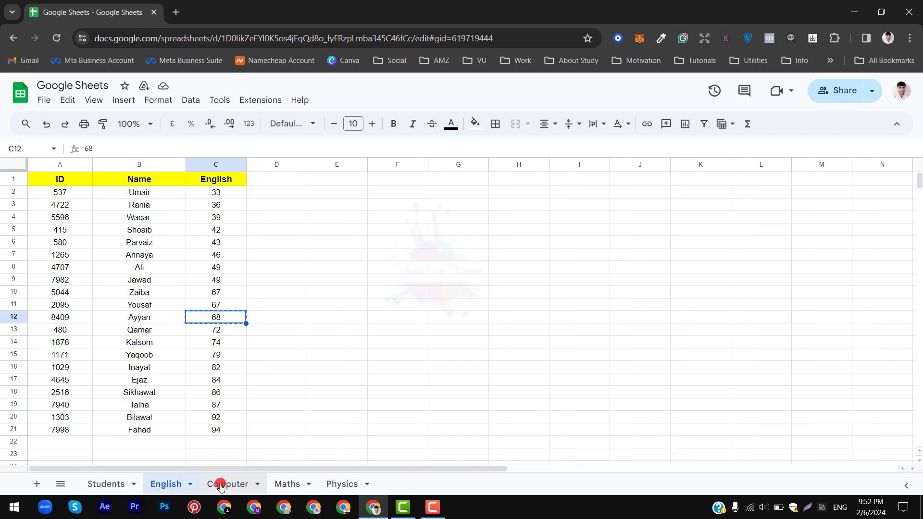
pyautogui.click(220, 484)
pyautogui.click(280, 486)
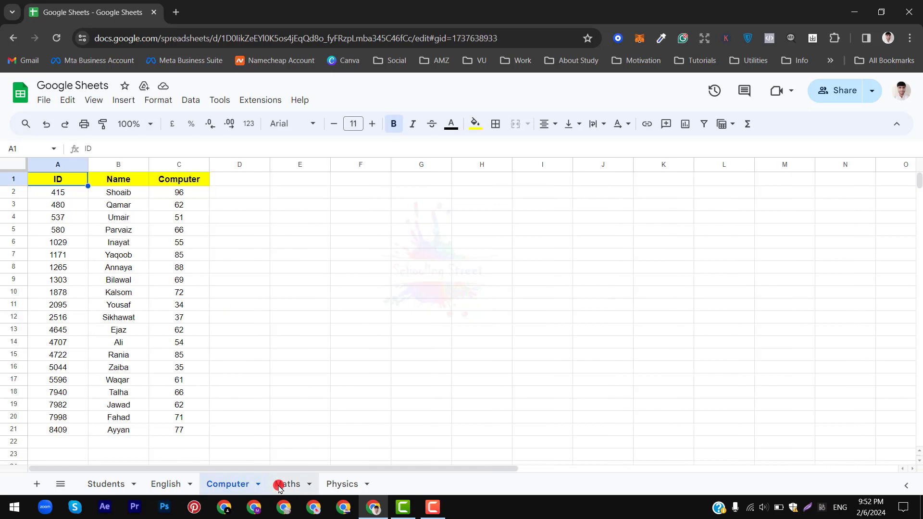
pyautogui.click(334, 487)
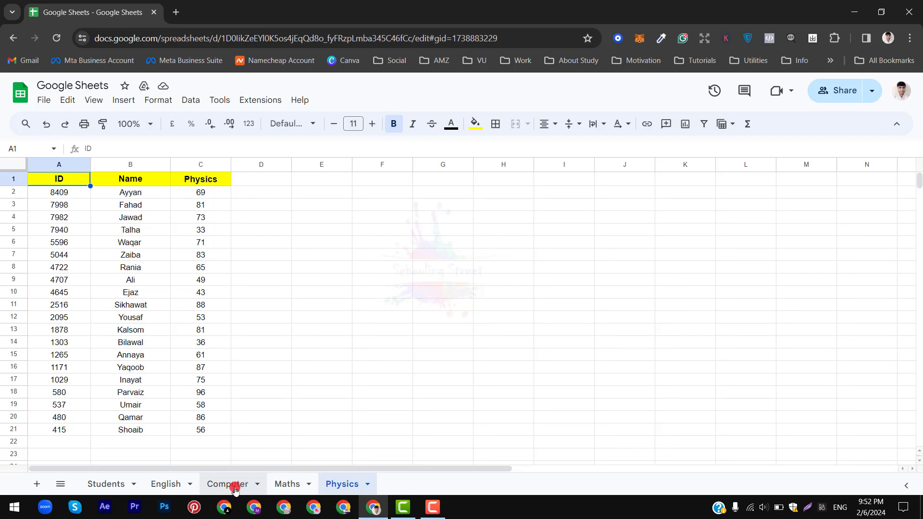
pyautogui.click(235, 488)
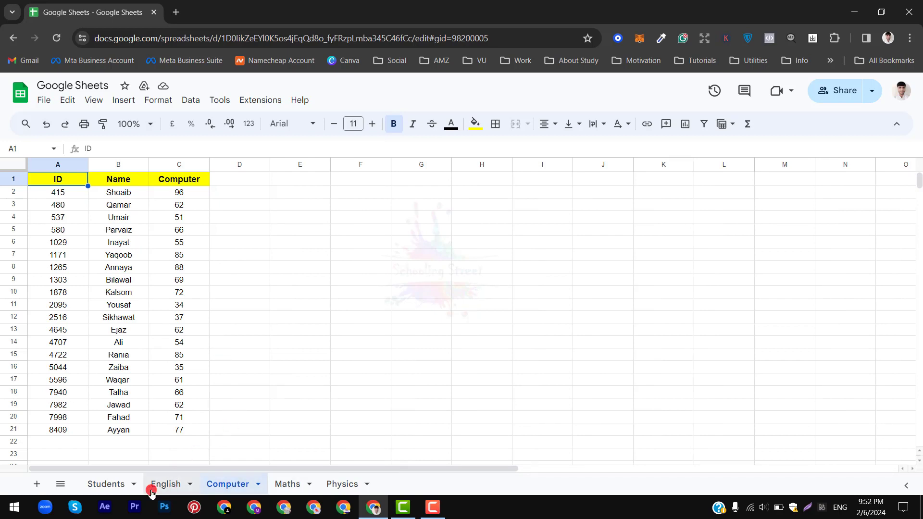
pyautogui.click(110, 490)
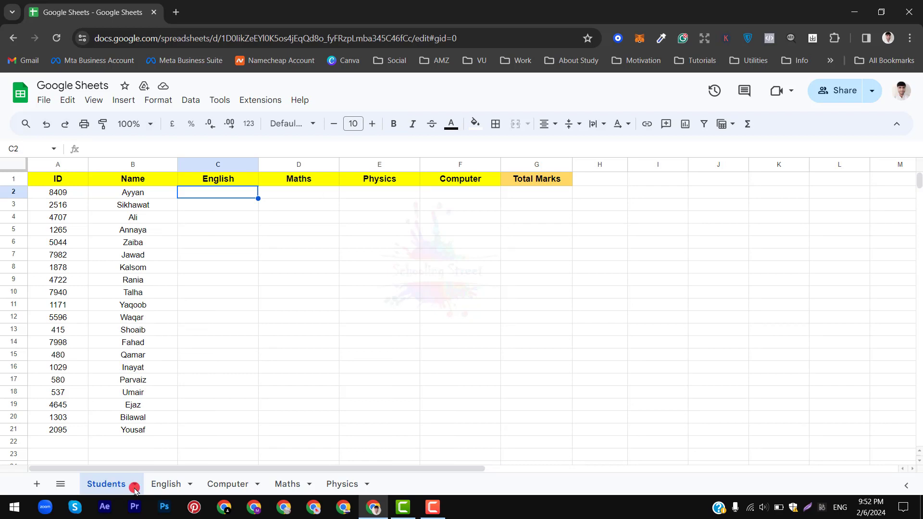
# - Compare the order of the student rows on the Students sheet with the English, Computer, Maths and Physics sheets
pyautogui.click(161, 487)
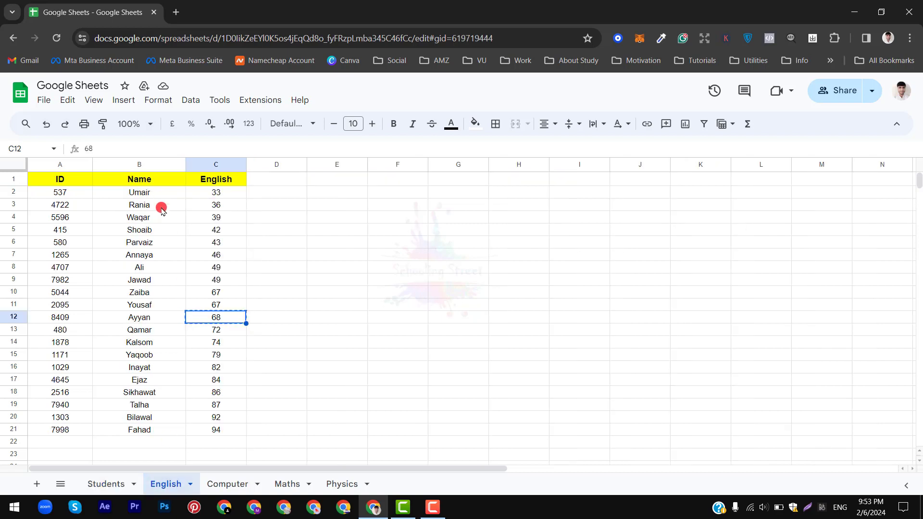
pyautogui.click(108, 486)
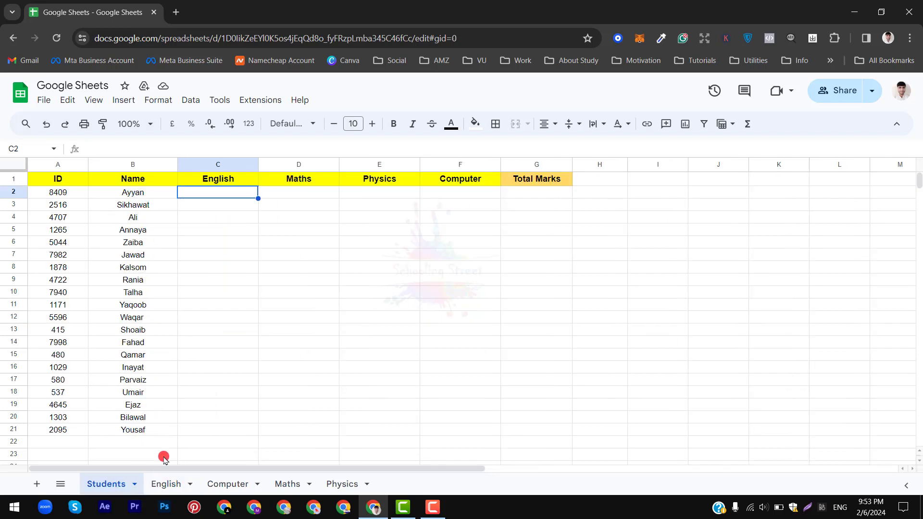
pyautogui.click(167, 486)
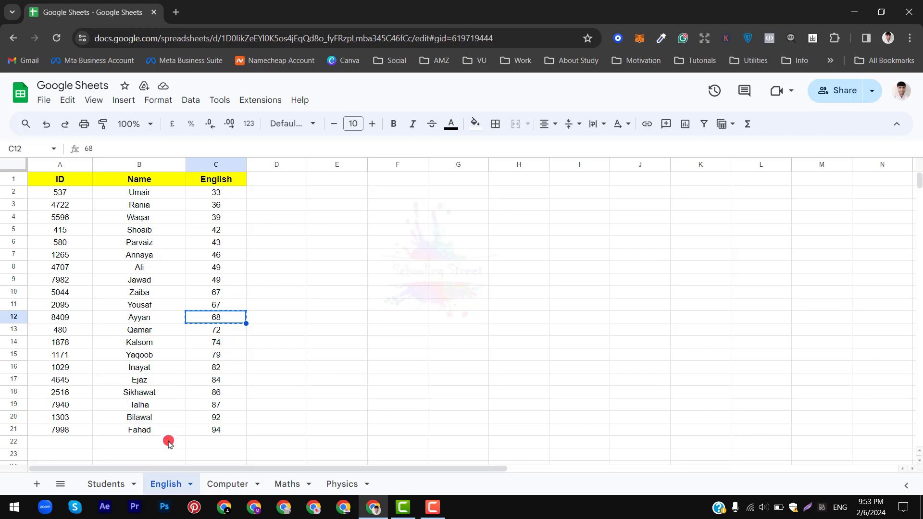
pyautogui.click(102, 483)
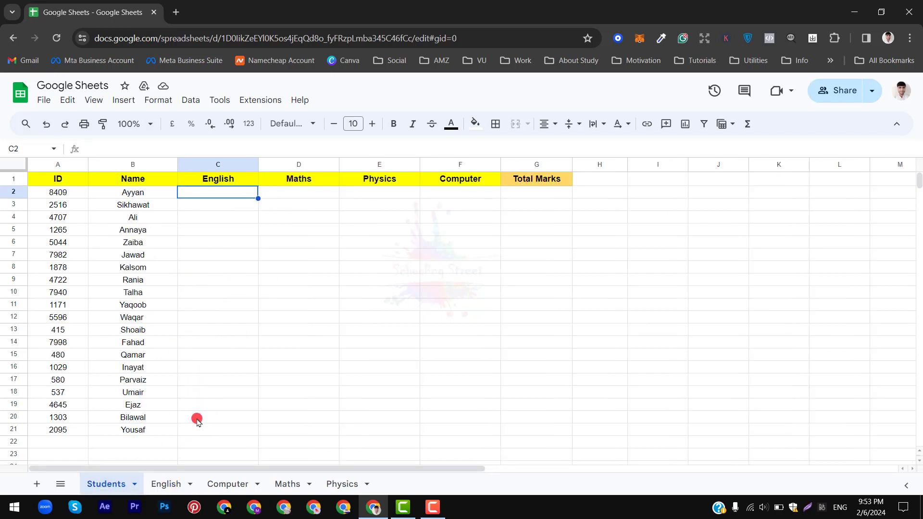
pyautogui.click(170, 488)
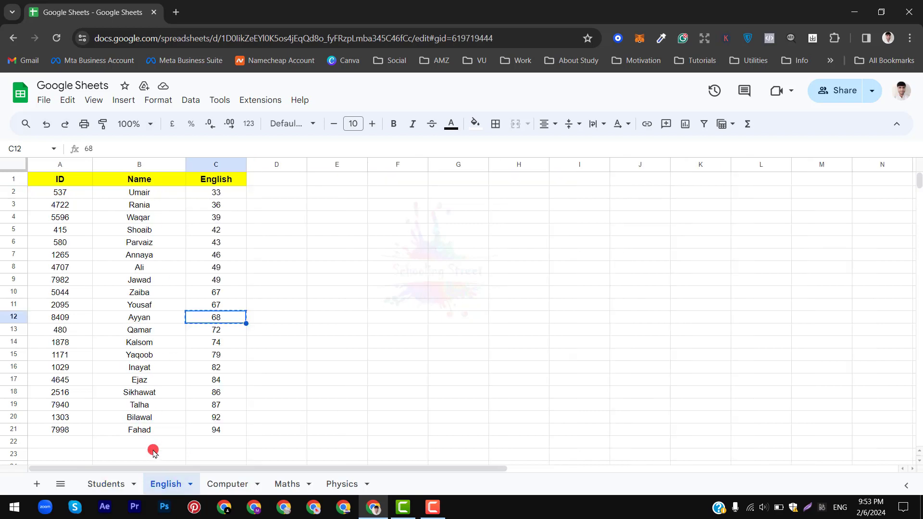
pyautogui.click(107, 490)
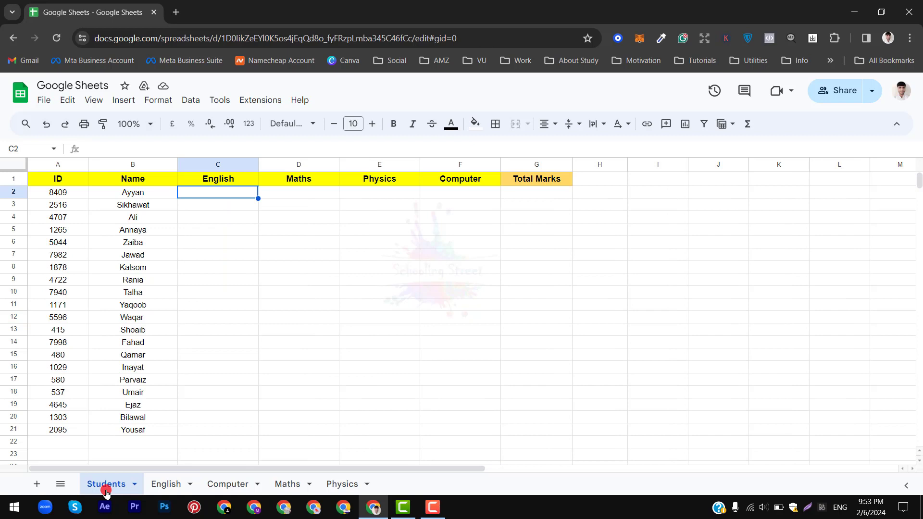
pyautogui.click(228, 485)
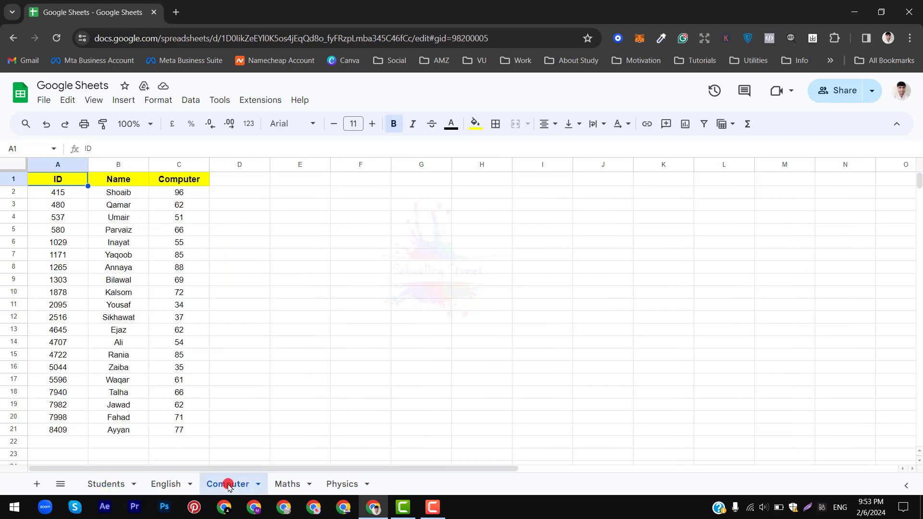
pyautogui.click(280, 486)
pyautogui.click(331, 486)
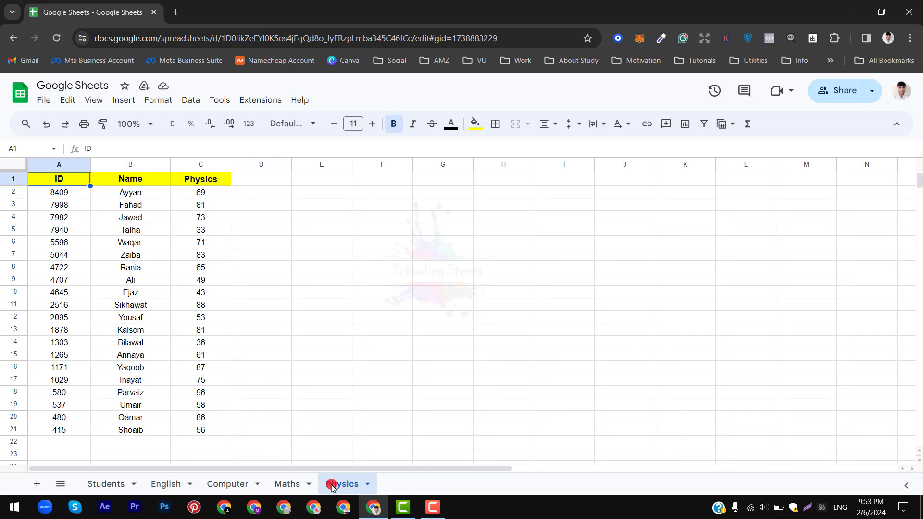
# - Start an XLOOKUP formula in C2 of the Students sheet with the student ID in A2 as the search key
pyautogui.click(115, 485)
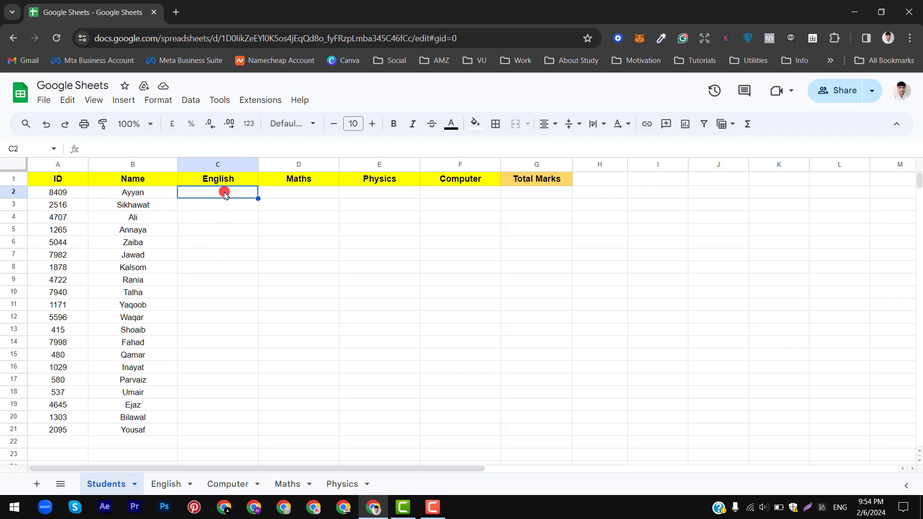
pyautogui.write('=')
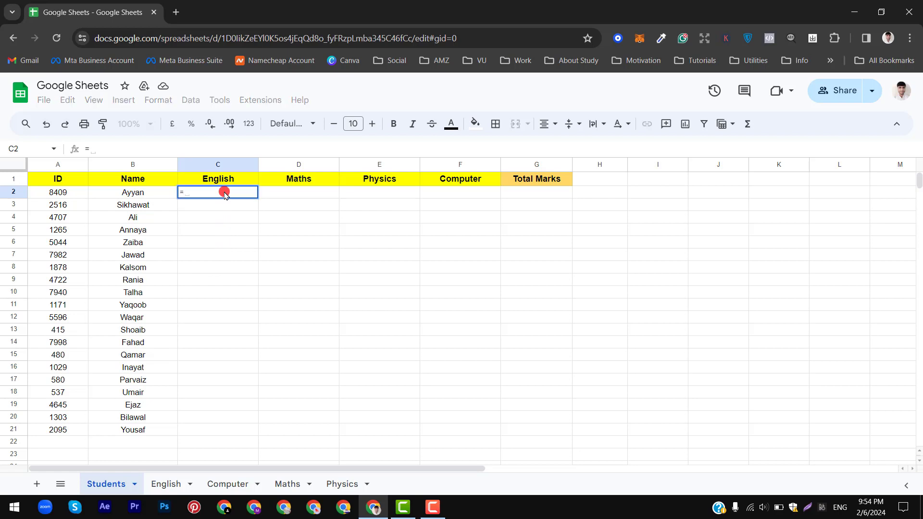
pyautogui.write('xloo')
pyautogui.press('Tab')
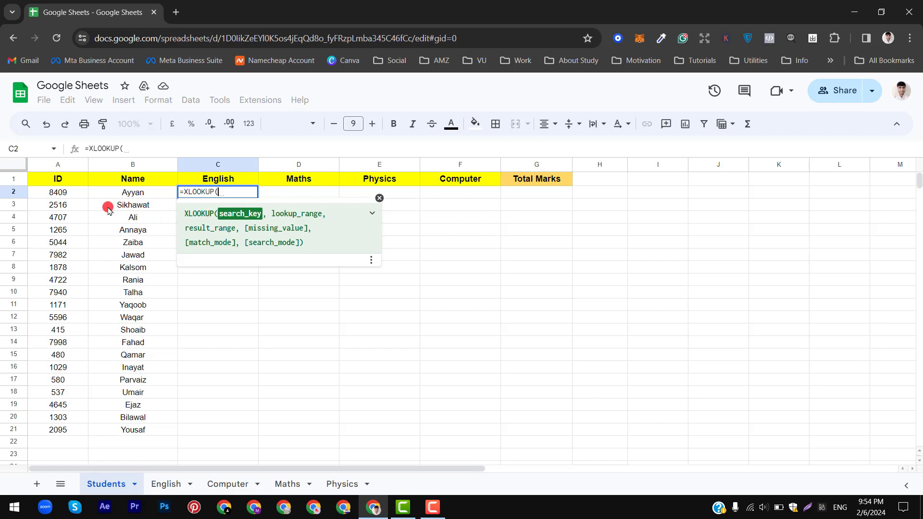
pyautogui.click(75, 197)
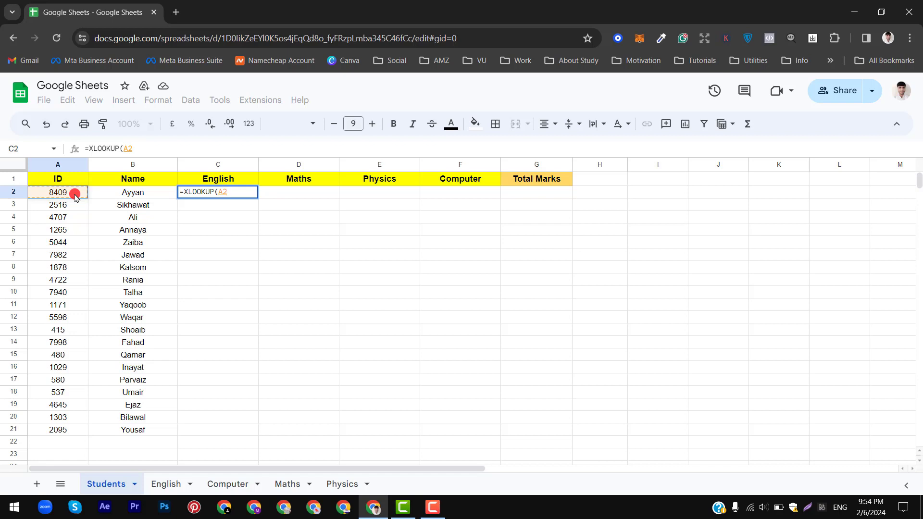
pyautogui.write(',')
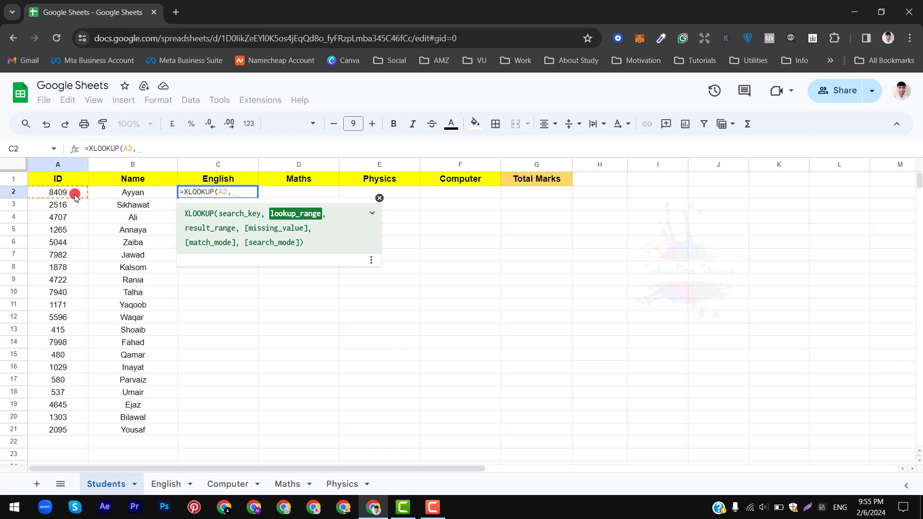
# - Complete the C2 formula with lookup range English!A:A and result range English!C:C, and fill it down to C21
pyautogui.click(165, 484)
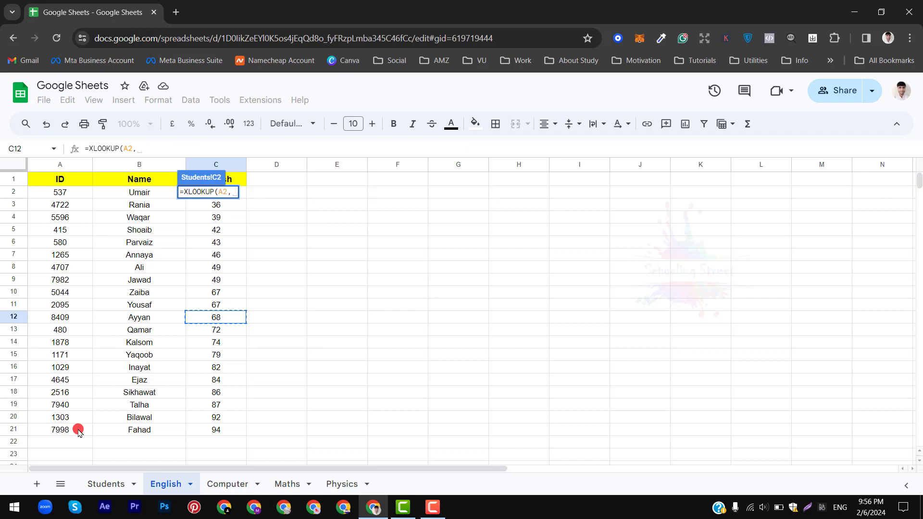
pyautogui.click(104, 484)
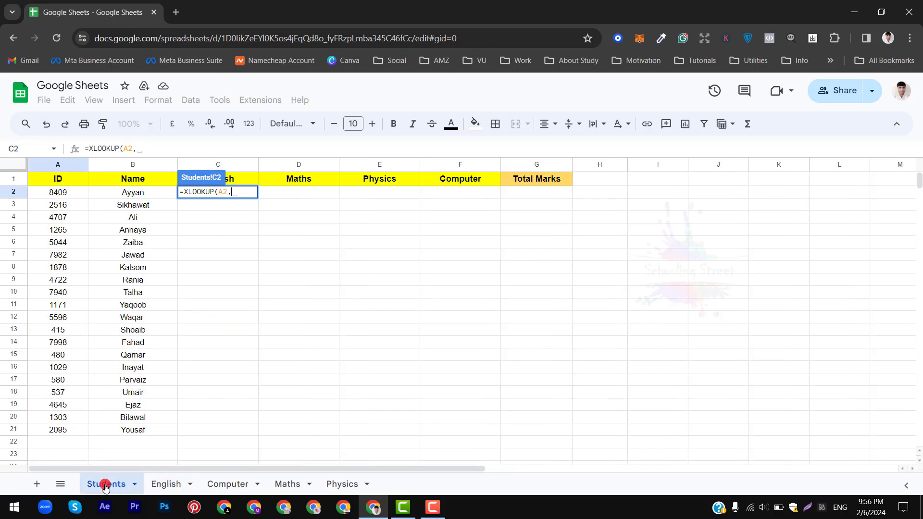
pyautogui.click(166, 486)
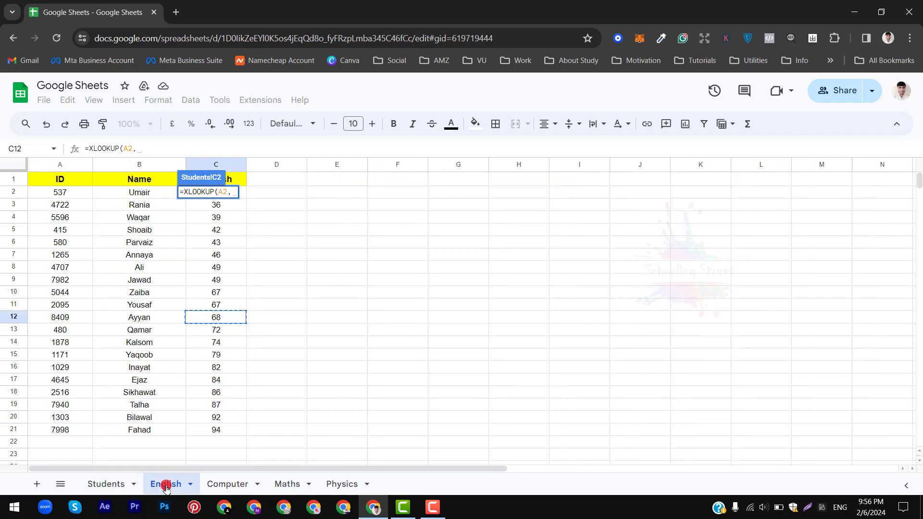
pyautogui.click(54, 165)
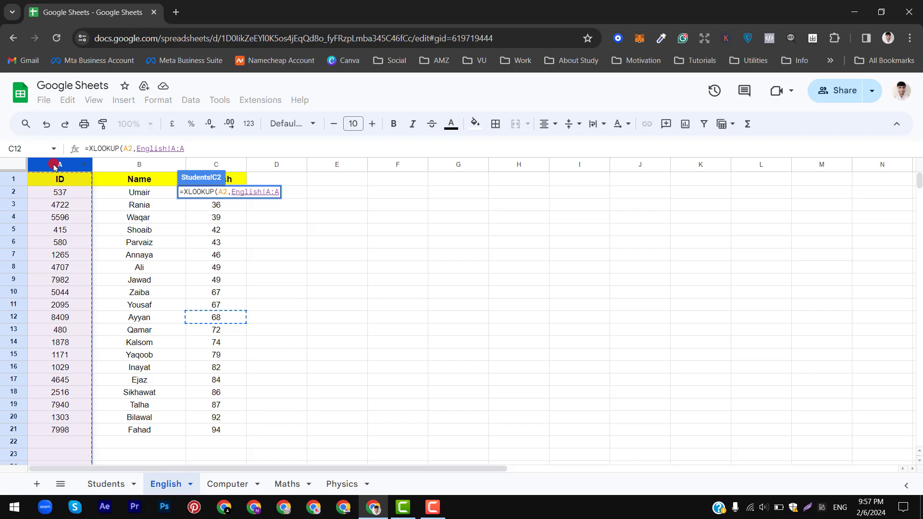
pyautogui.write(',')
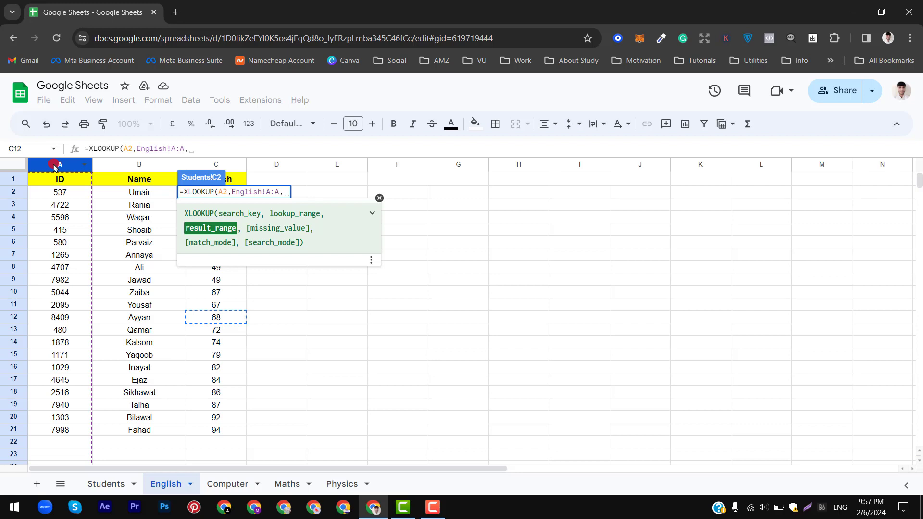
pyautogui.click(197, 165)
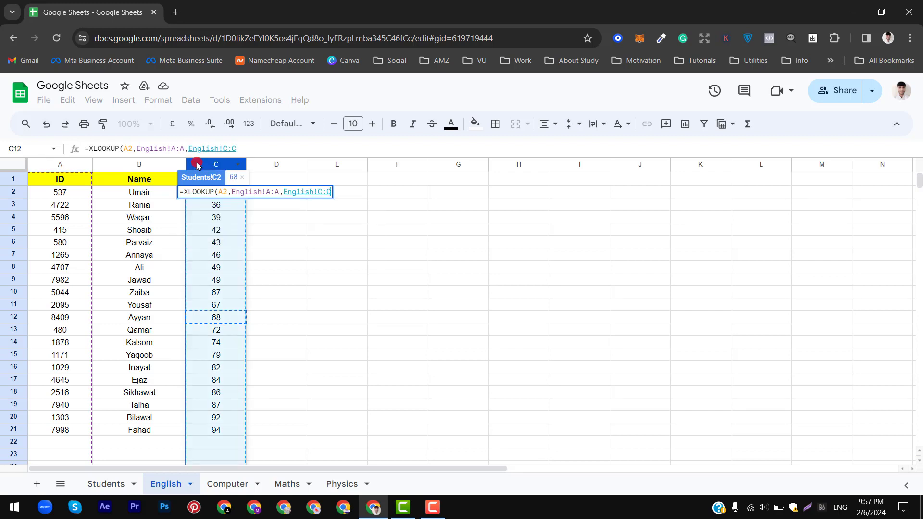
pyautogui.write(')')
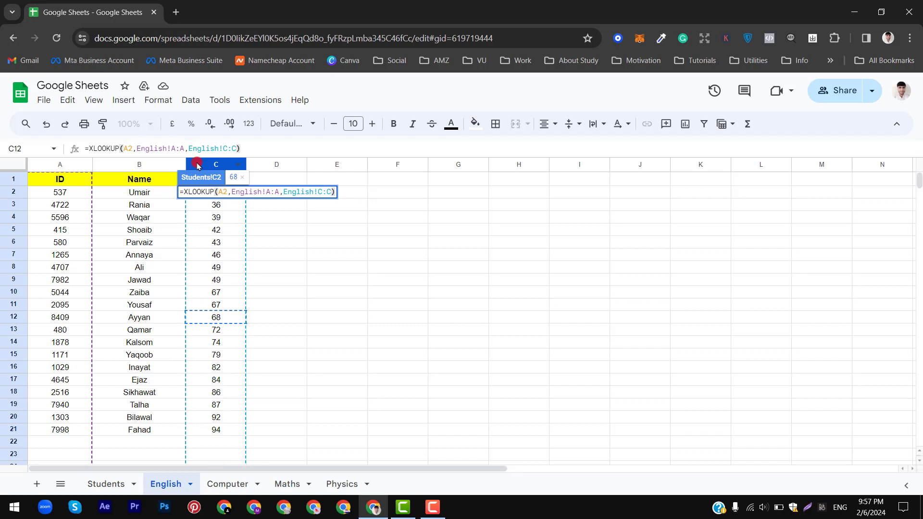
pyautogui.press('Return')
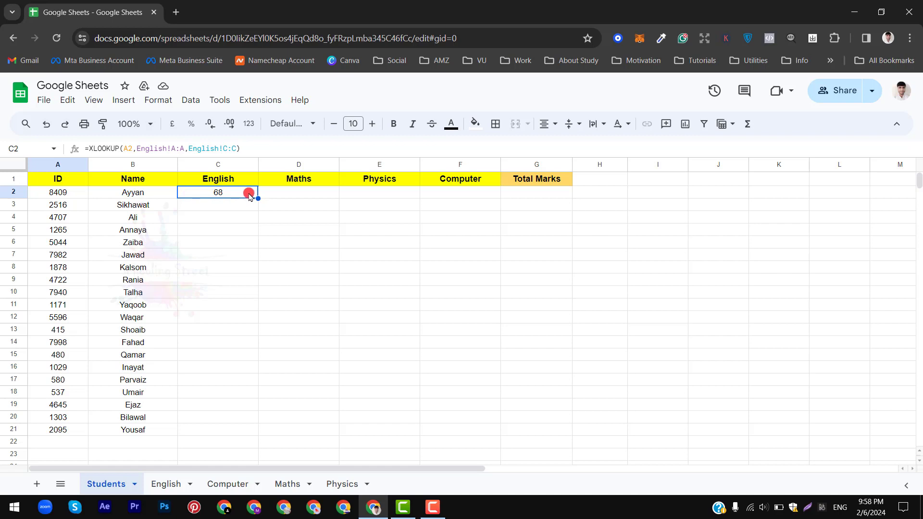
pyautogui.moveTo(258, 199); pyautogui.dragTo(237, 431)
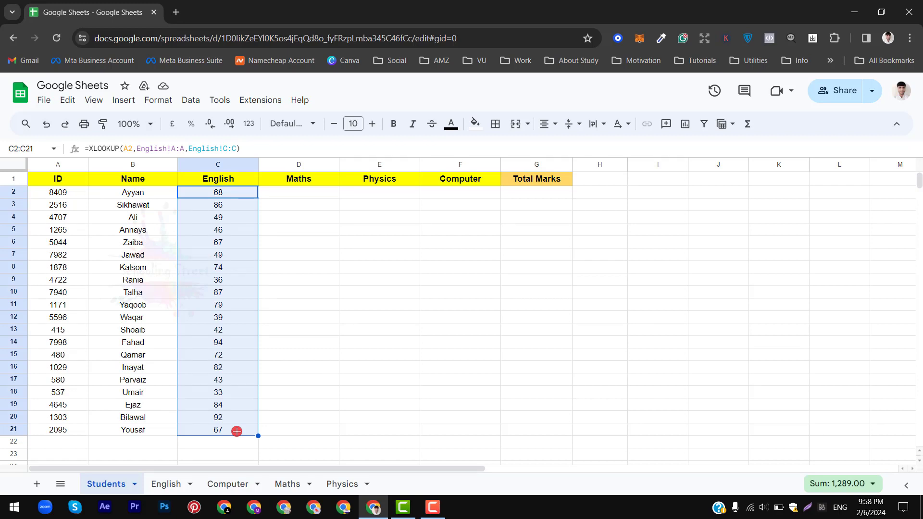
# - Compare the English mark in row 18 of the Students sheet with the same student's row on the English sheet
pyautogui.click(167, 397)
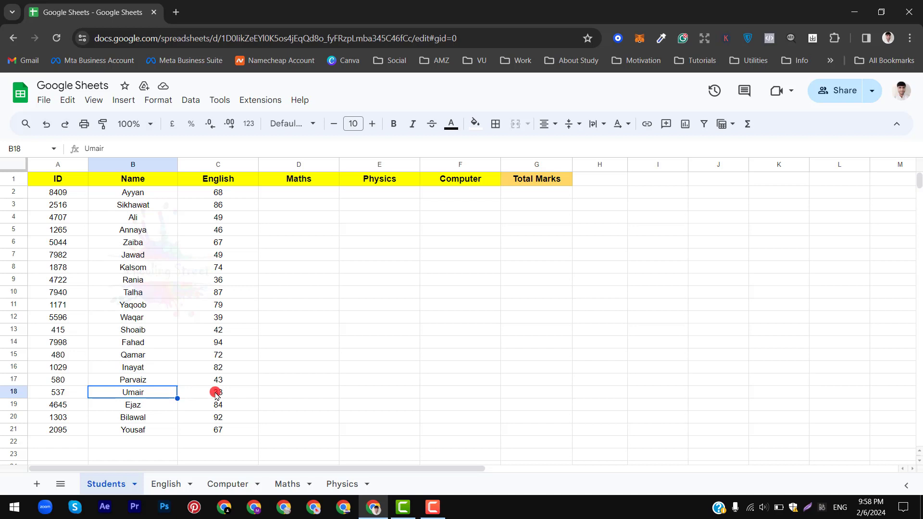
pyautogui.click(169, 481)
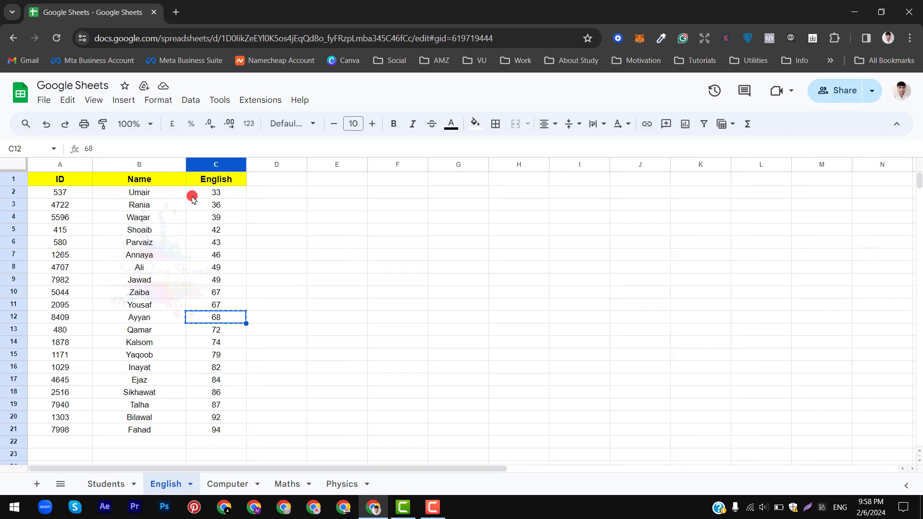
pyautogui.click(171, 197)
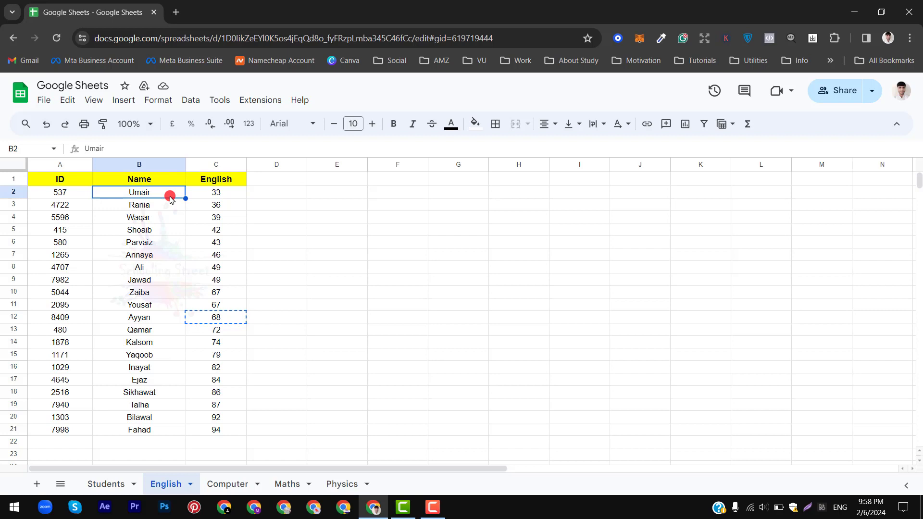
pyautogui.click(104, 483)
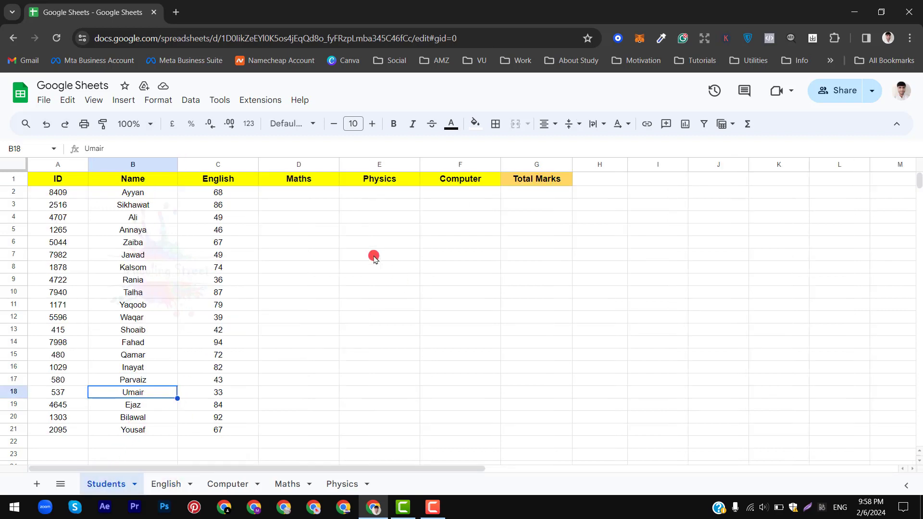
# - Enter =XLOOKUP(A2,Maths!A:A,Maths!C:C) in D2 of the Students sheet and fill it down to D21
pyautogui.click(313, 195)
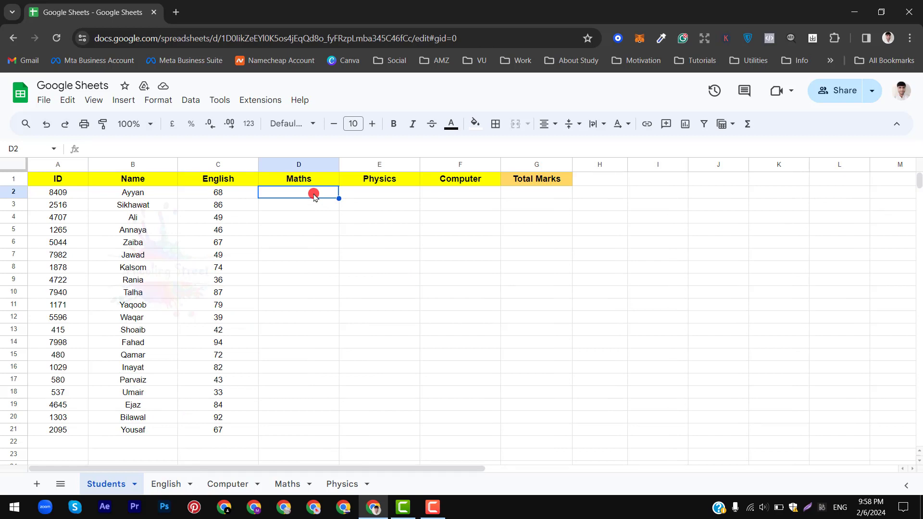
pyautogui.write('=XLOOKUP(')
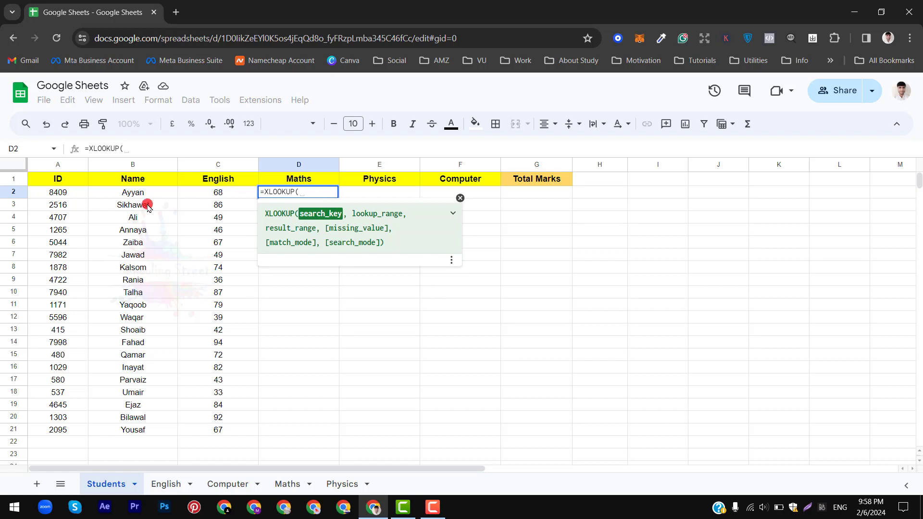
pyautogui.click(79, 195)
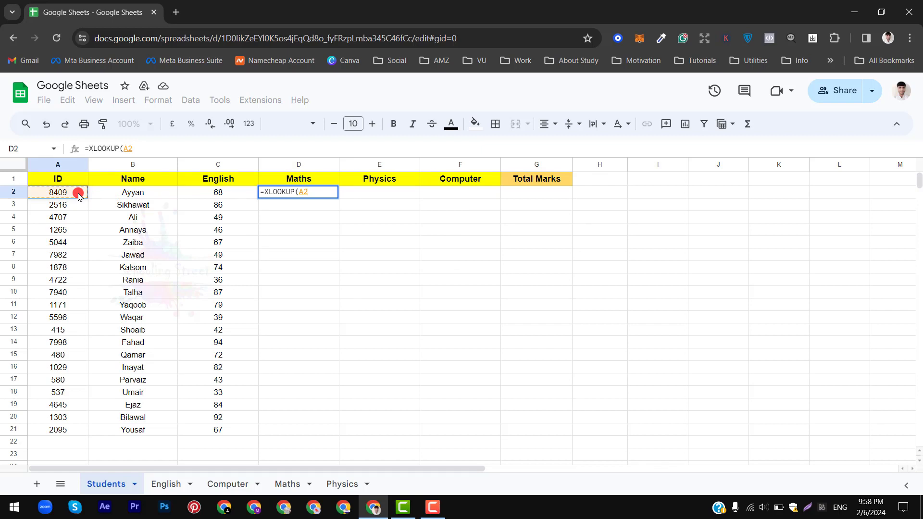
pyautogui.write(',')
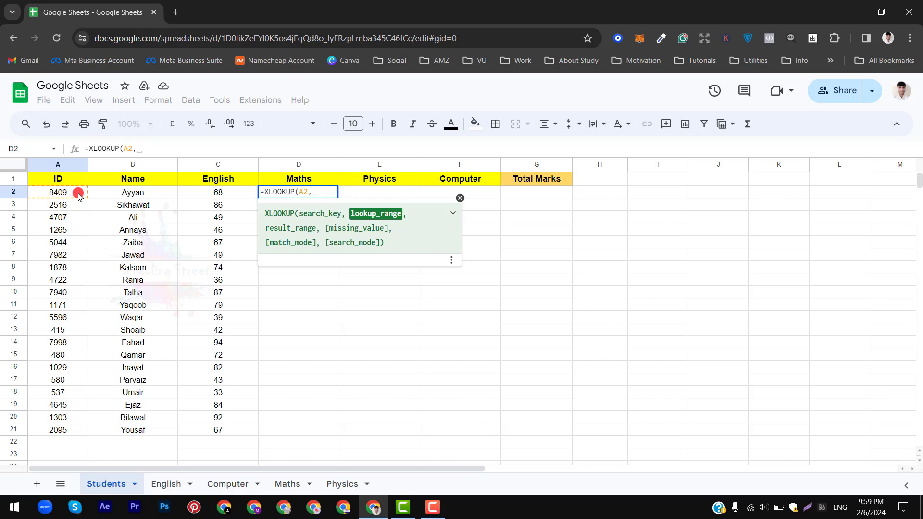
pyautogui.click(284, 484)
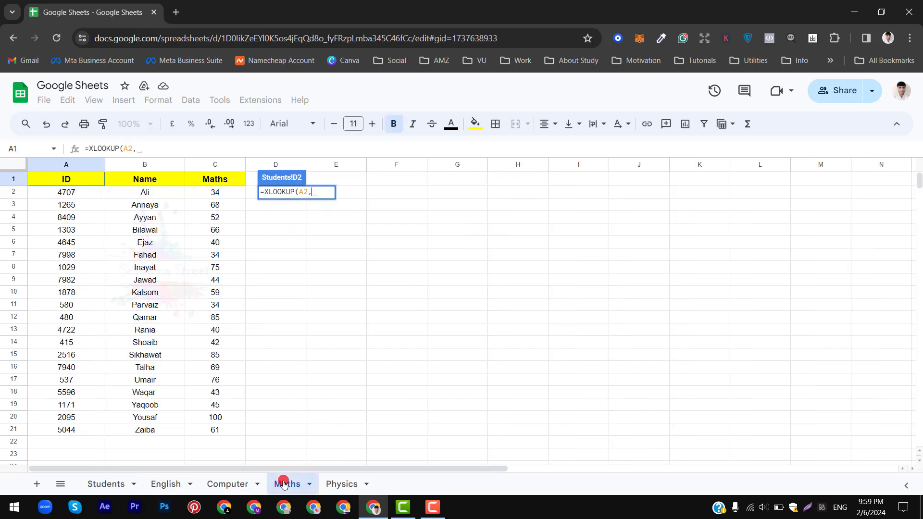
pyautogui.click(66, 165)
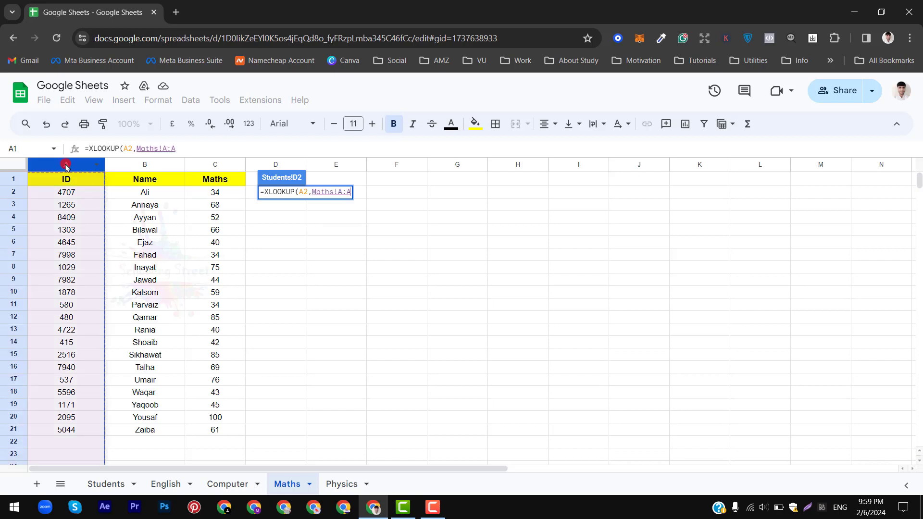
pyautogui.write(',')
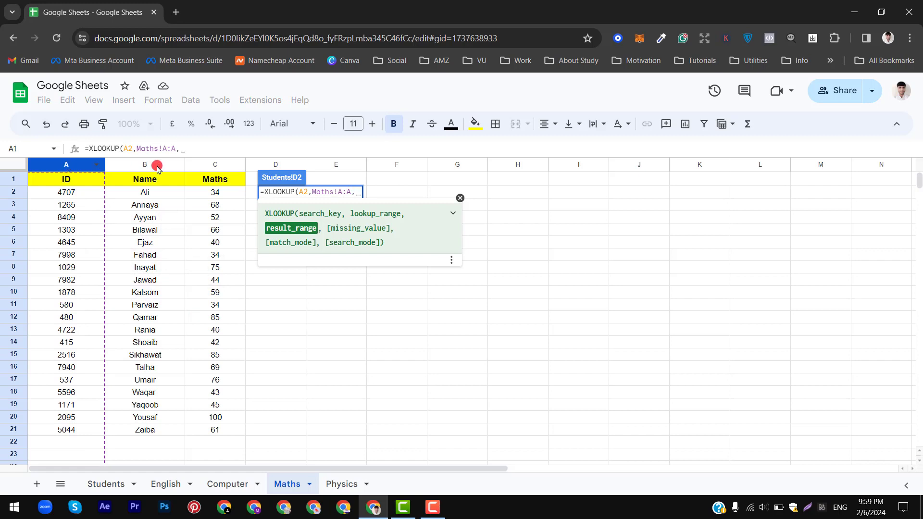
pyautogui.click(208, 167)
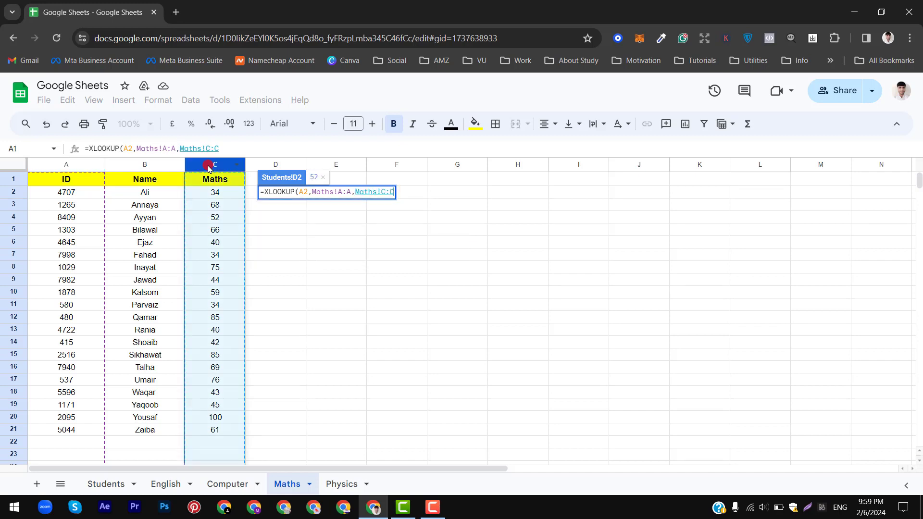
pyautogui.write(')')
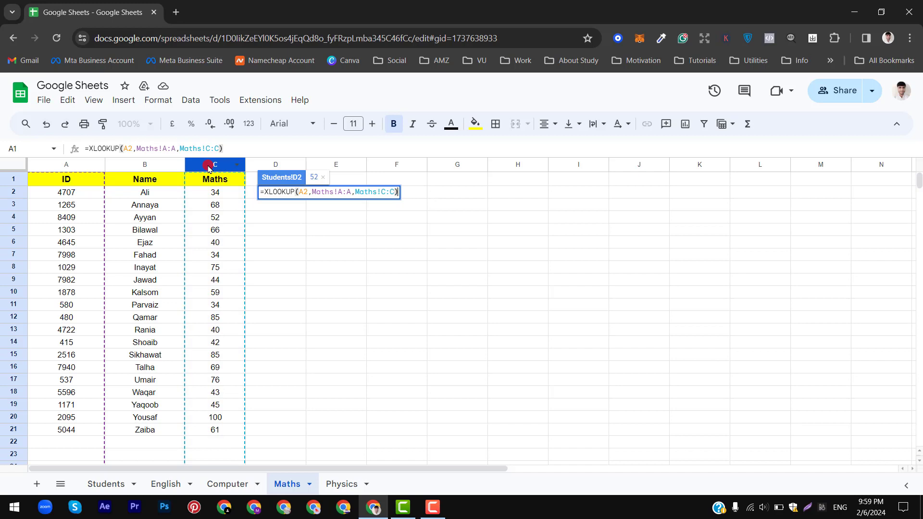
pyautogui.press('Return')
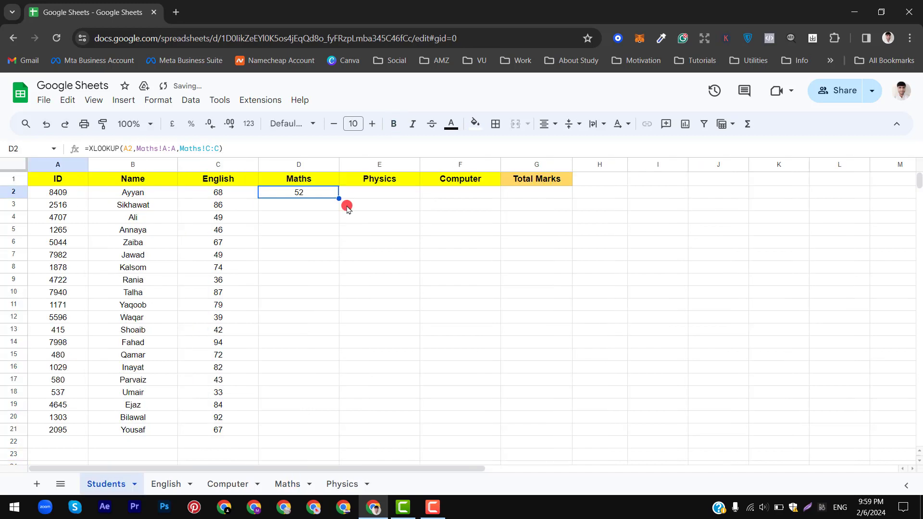
pyautogui.moveTo(338, 197); pyautogui.dragTo(321, 428)
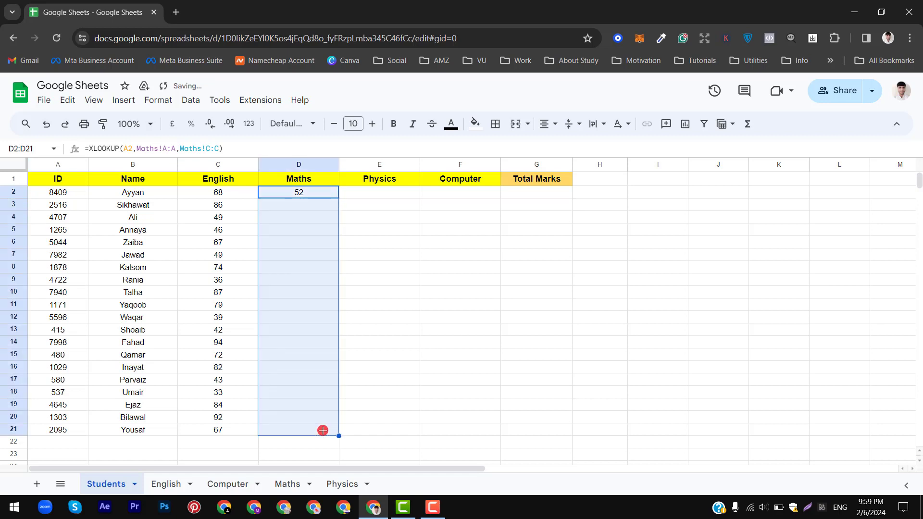
# - Enter =XLOOKUP(A2,Physics!A:A,Physics!C:C) in E2 of the Students sheet and fill it down to E21
pyautogui.click(398, 198)
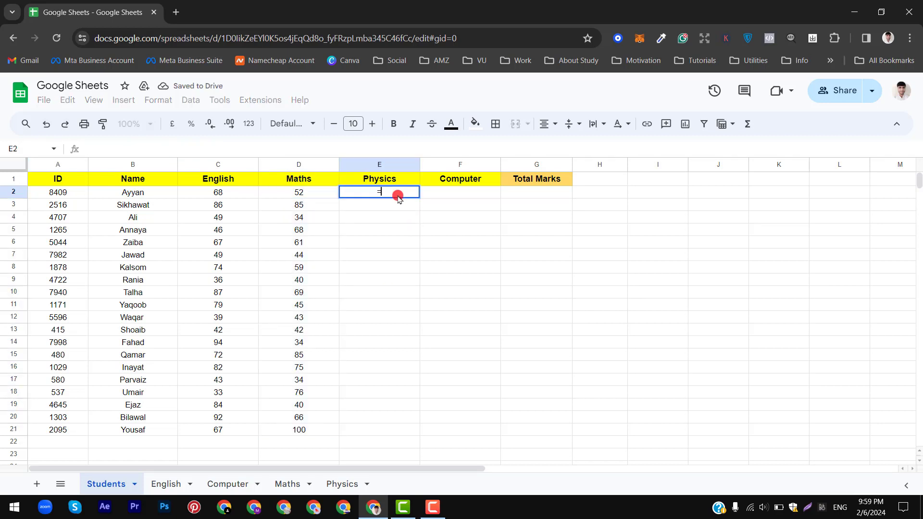
pyautogui.write('=xlok')
pyautogui.press('BackSpace')
pyautogui.write('ok')
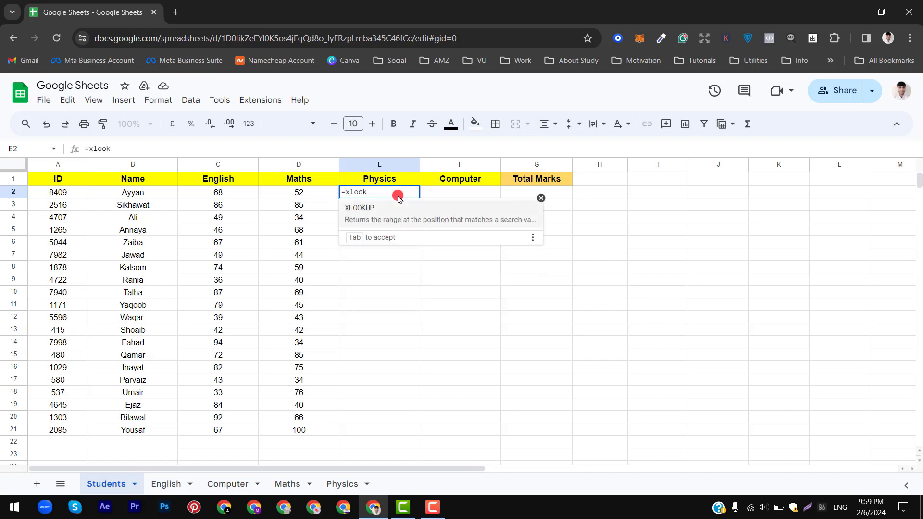
pyautogui.press('Tab')
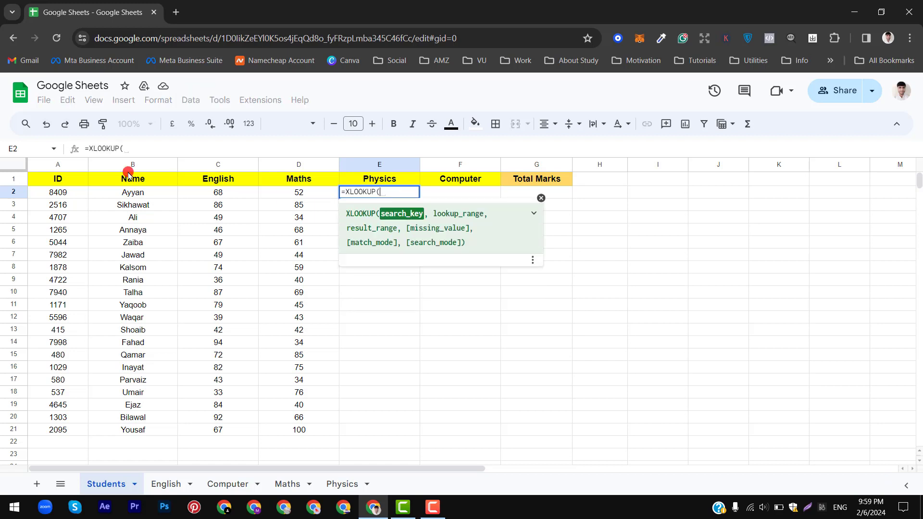
pyautogui.click(73, 193)
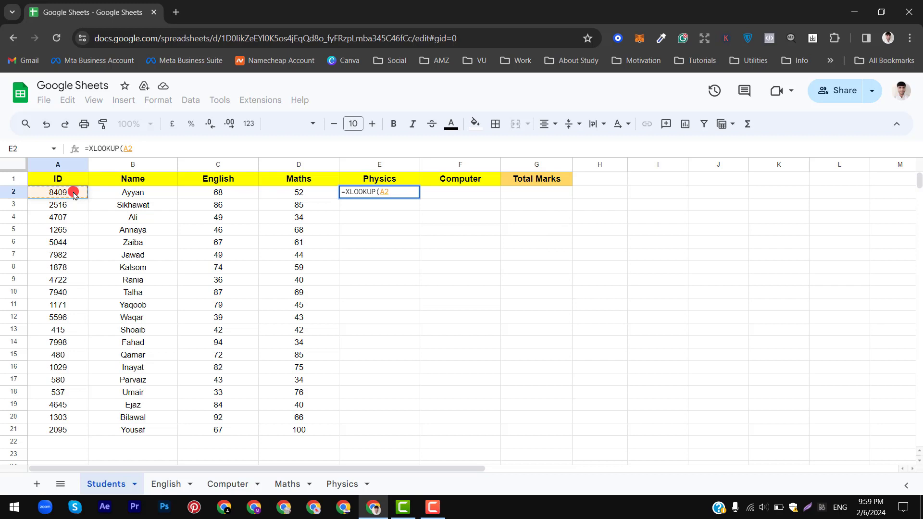
pyautogui.write(',')
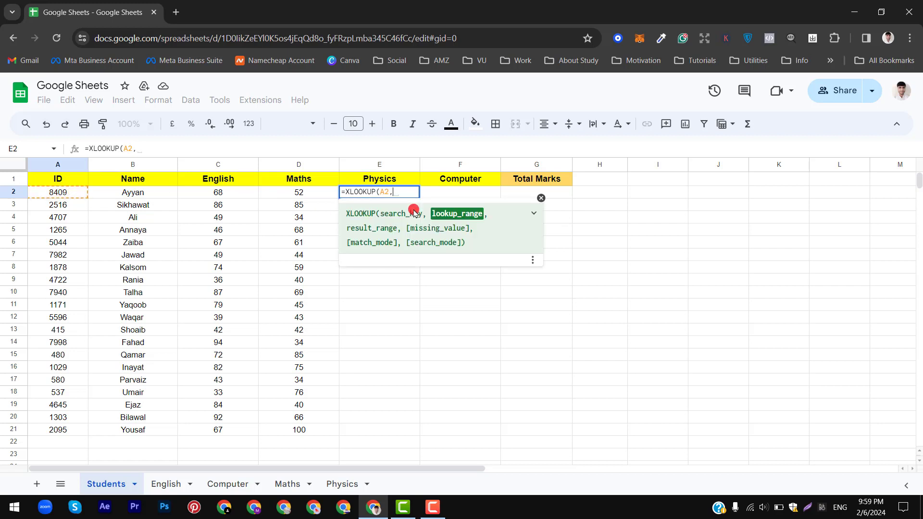
pyautogui.click(338, 485)
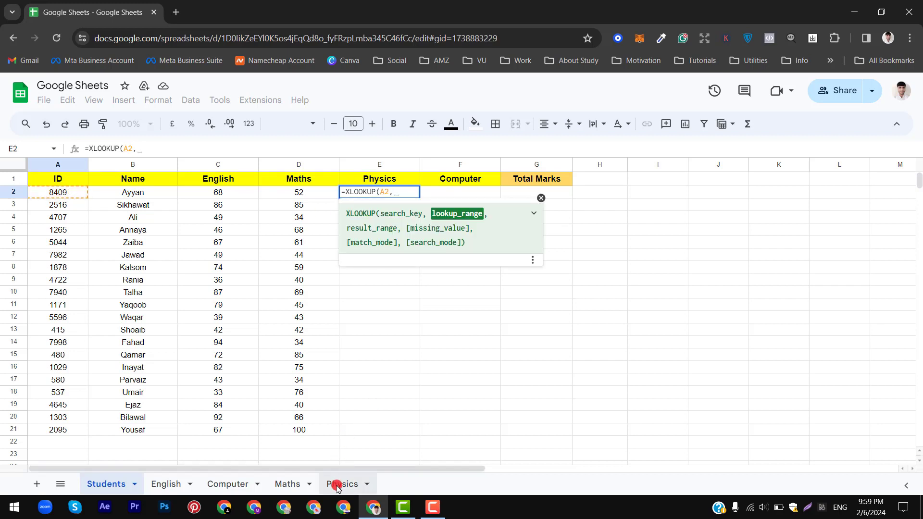
pyautogui.click(50, 166)
pyautogui.write(',')
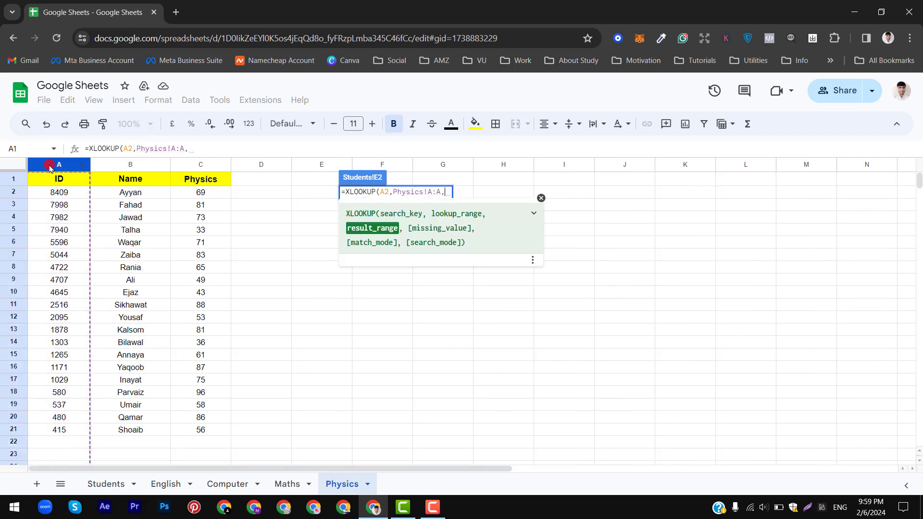
pyautogui.click(185, 166)
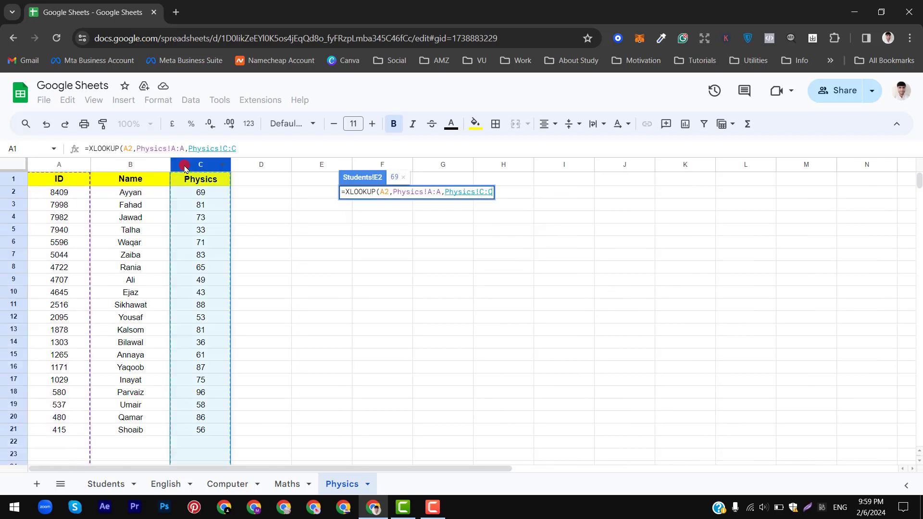
pyautogui.press('Return')
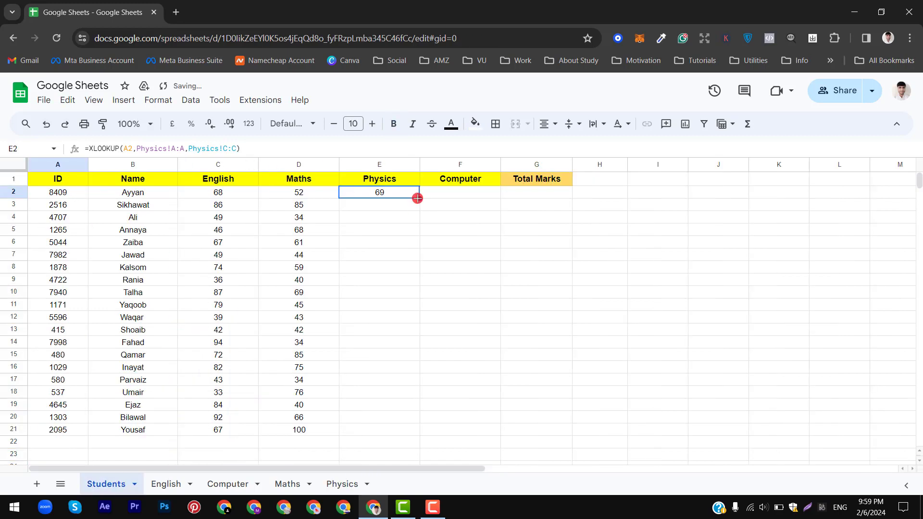
pyautogui.moveTo(411, 280); pyautogui.dragTo(414, 432)
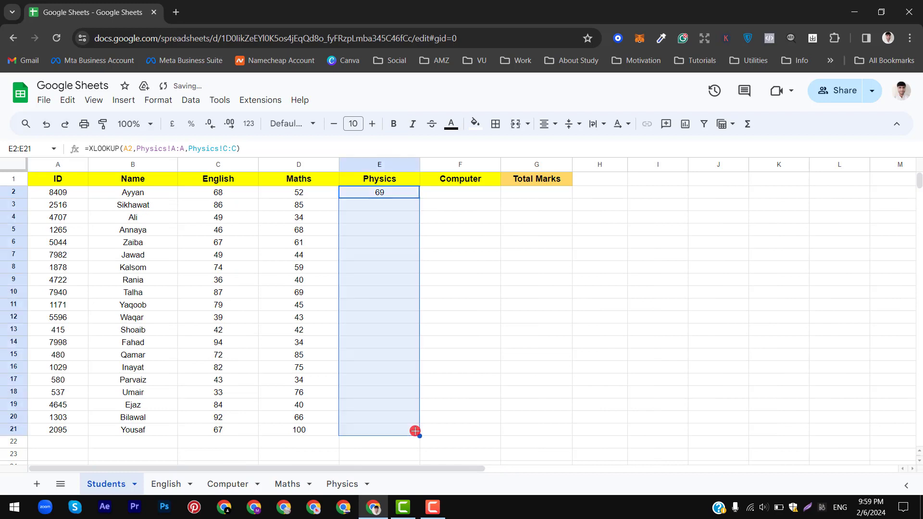
# - Enter =XLOOKUP(A2,Computer!A:A,Computer!C:C) in F2 of the Students sheet and fill it down to F21
pyautogui.click(469, 191)
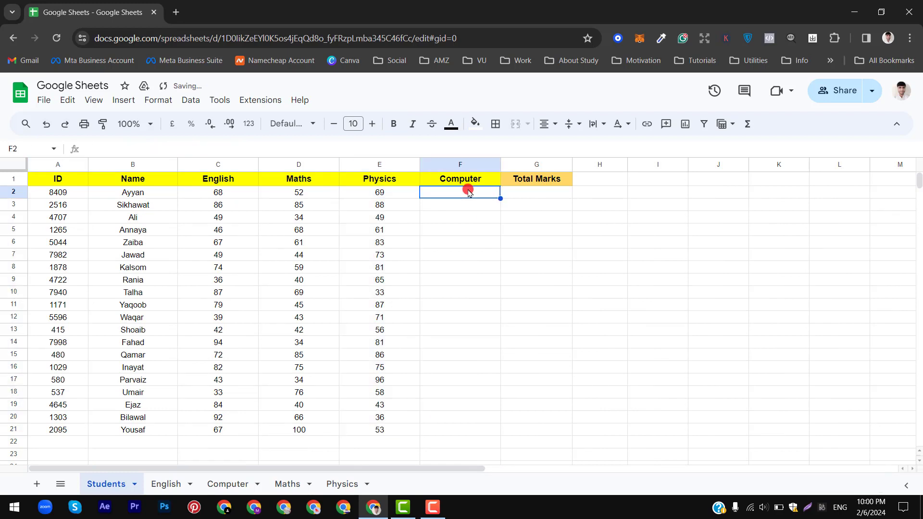
pyautogui.write('=')
pyautogui.write('xl')
pyautogui.press('Tab')
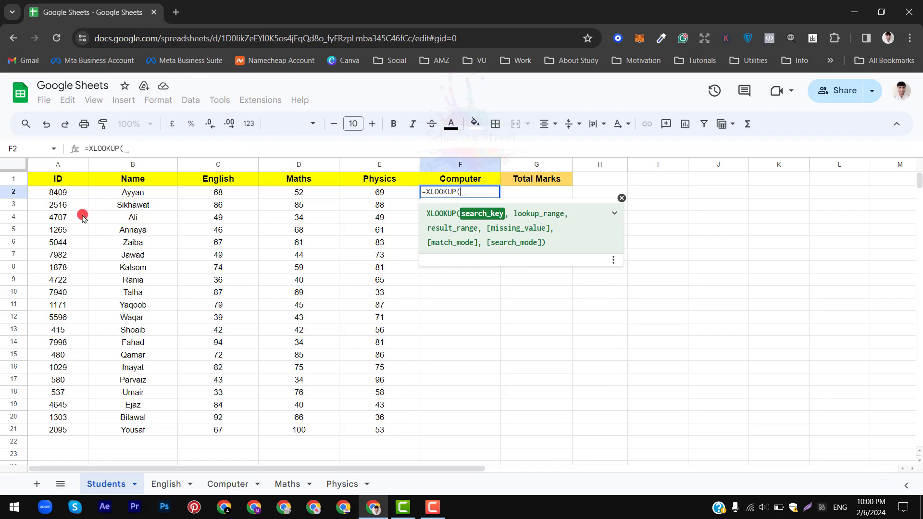
pyautogui.click(72, 193)
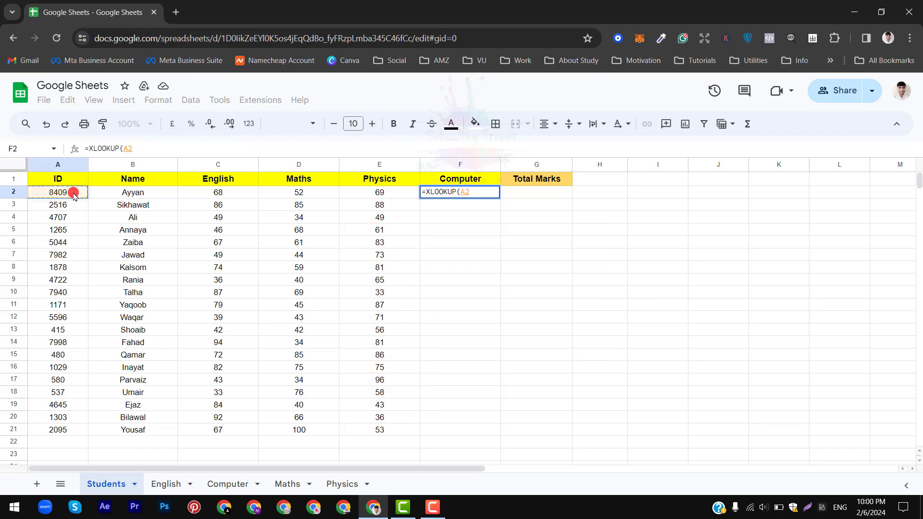
pyautogui.write(',')
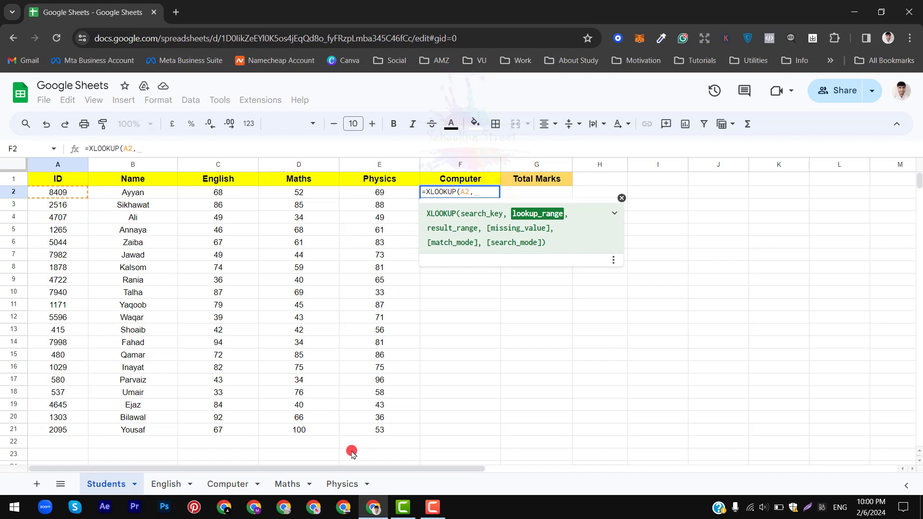
pyautogui.click(237, 484)
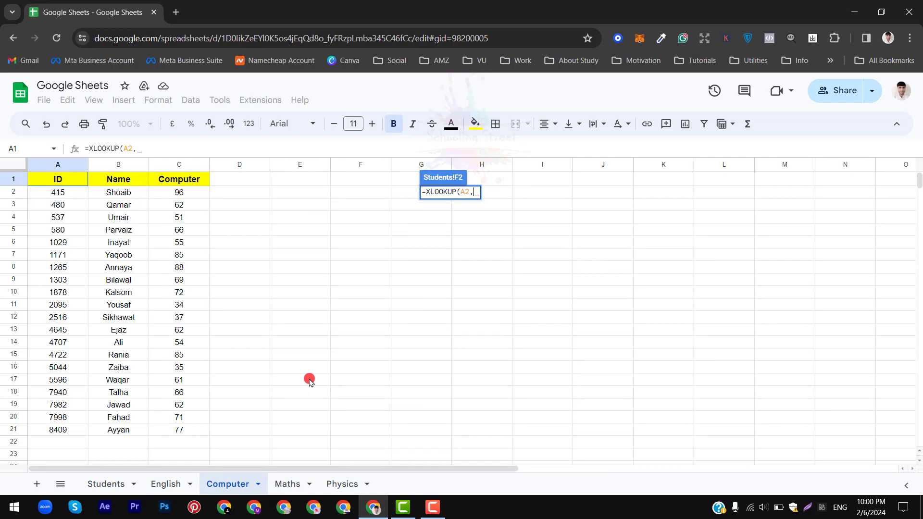
pyautogui.click(65, 170)
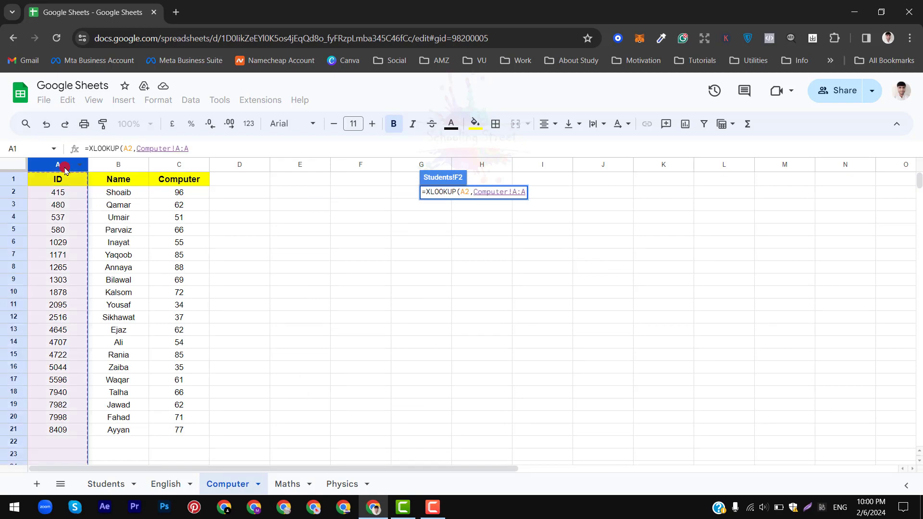
pyautogui.write(',')
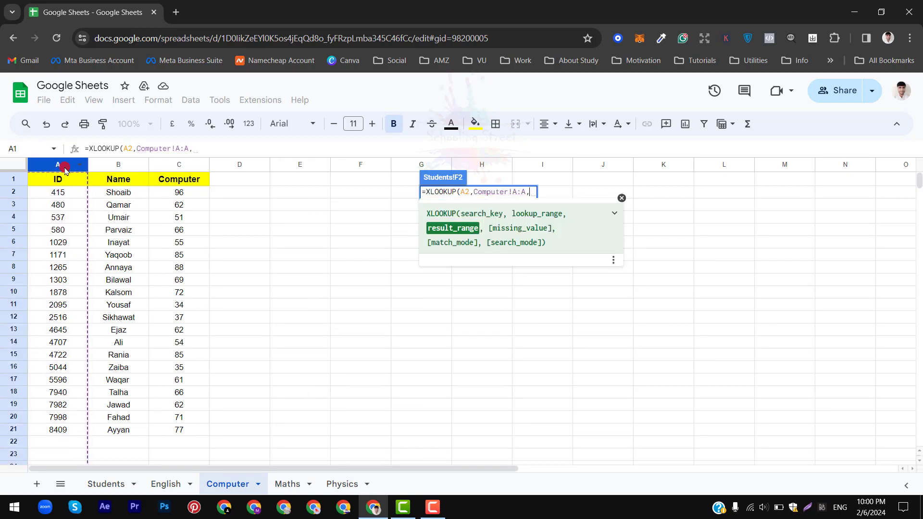
pyautogui.click(162, 165)
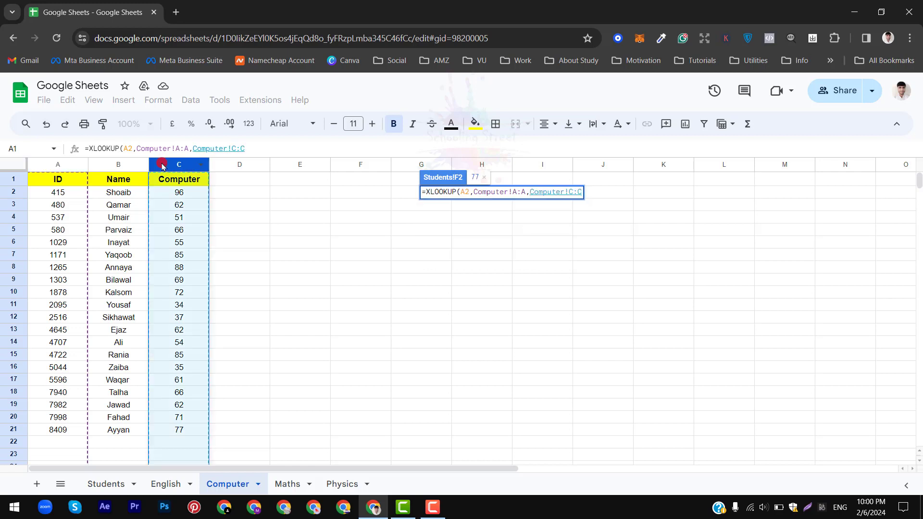
pyautogui.write(')')
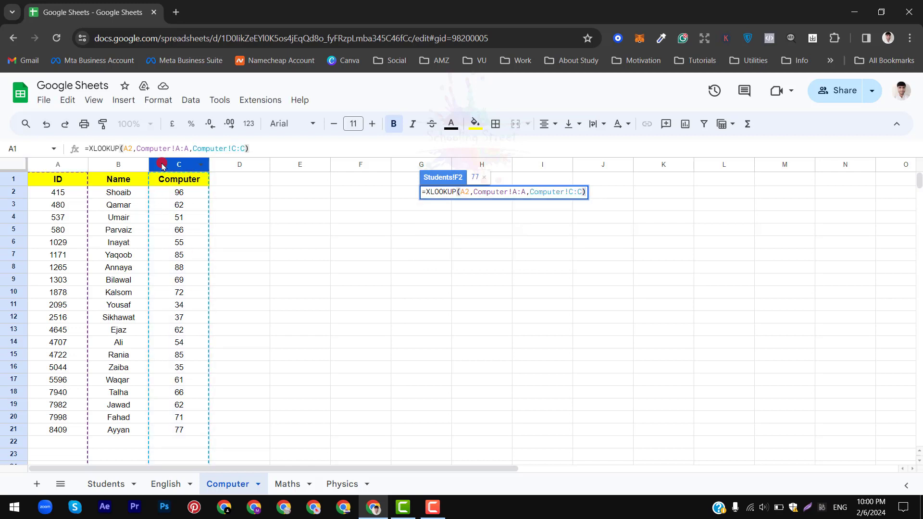
pyautogui.press('Return')
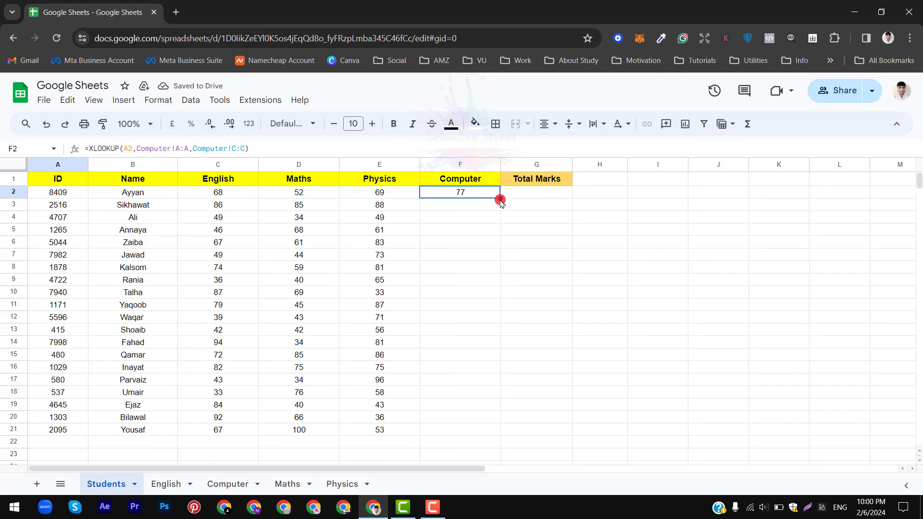
pyautogui.moveTo(501, 199); pyautogui.dragTo(477, 435)
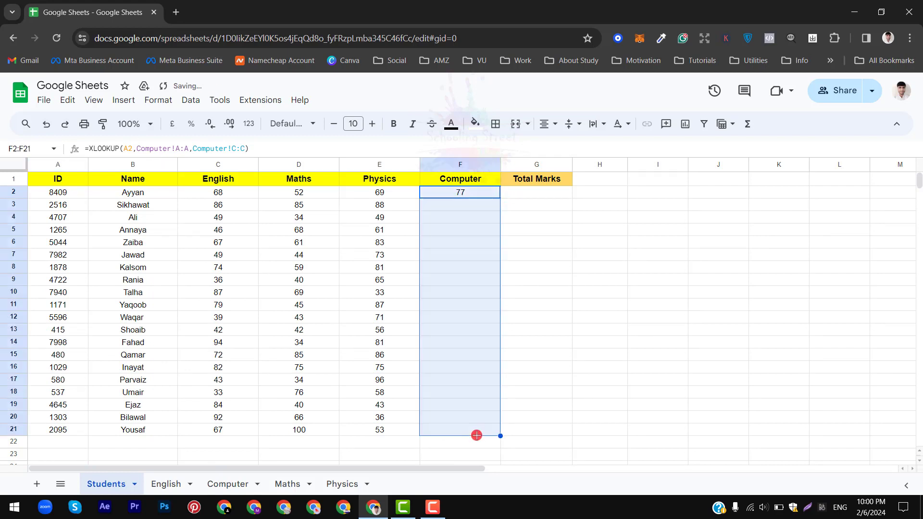
# - Compare the Physics mark in row 14 of the Students sheet with the same student's row on the Physics sheet
pyautogui.click(394, 347)
pyautogui.click(163, 348)
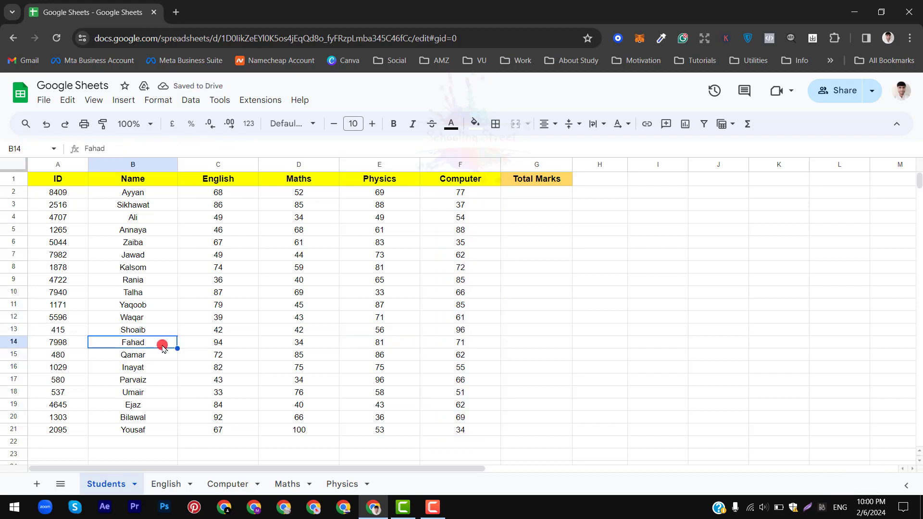
pyautogui.click(358, 345)
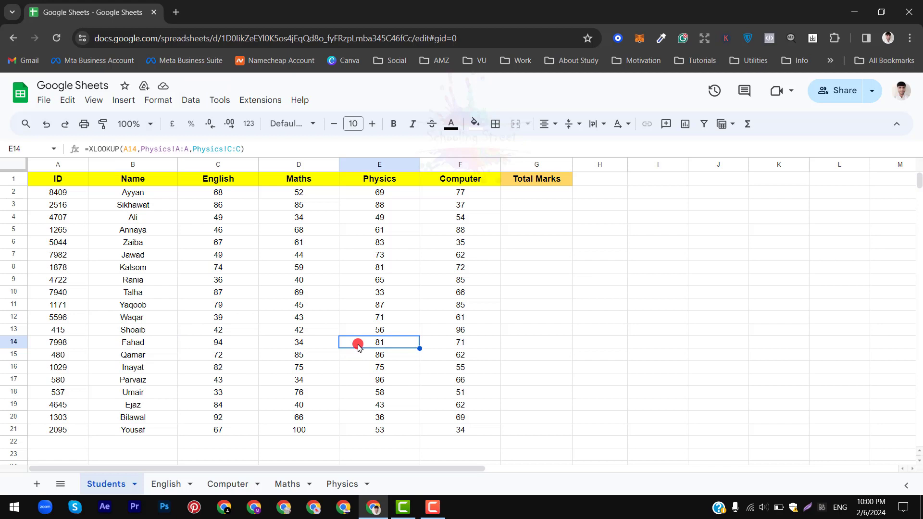
pyautogui.click(330, 484)
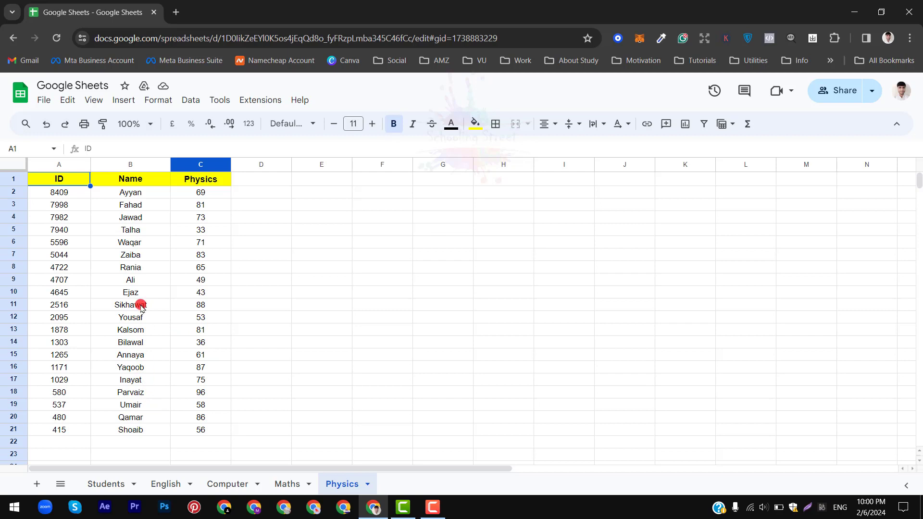
pyautogui.click(191, 207)
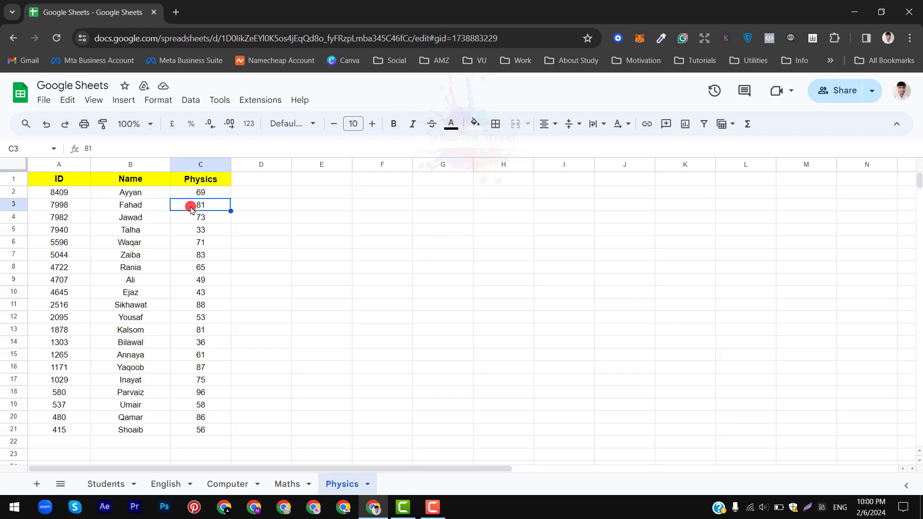
pyautogui.click(104, 484)
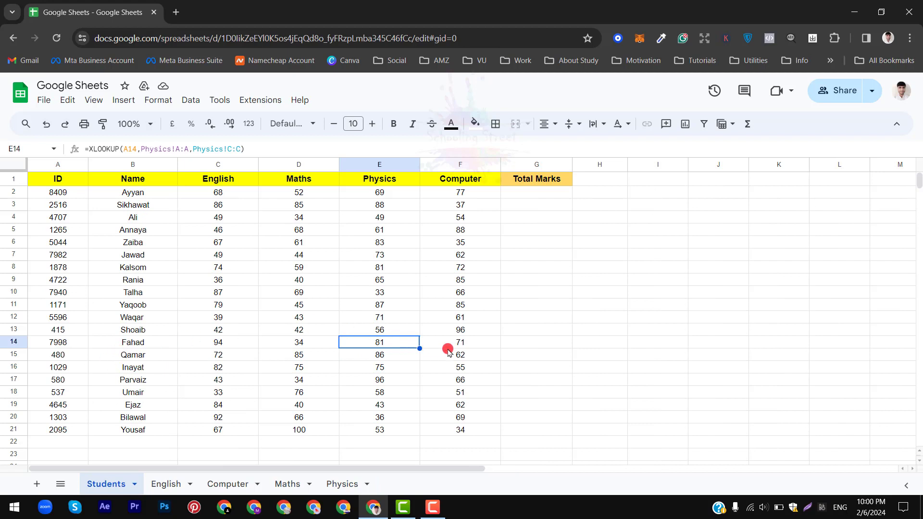
# - Compare the Computer mark in row 14 of the Students sheet with the same student's row on the Computer sheet
pyautogui.click(448, 345)
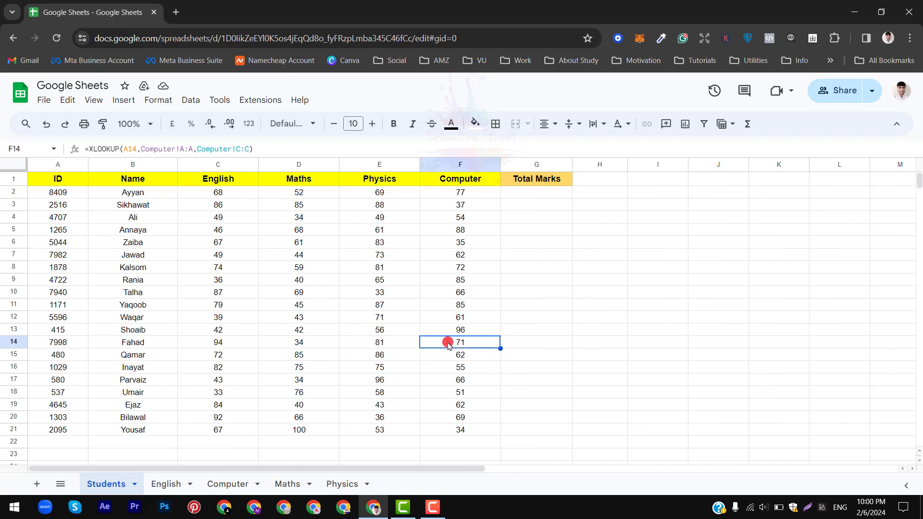
pyautogui.click(230, 484)
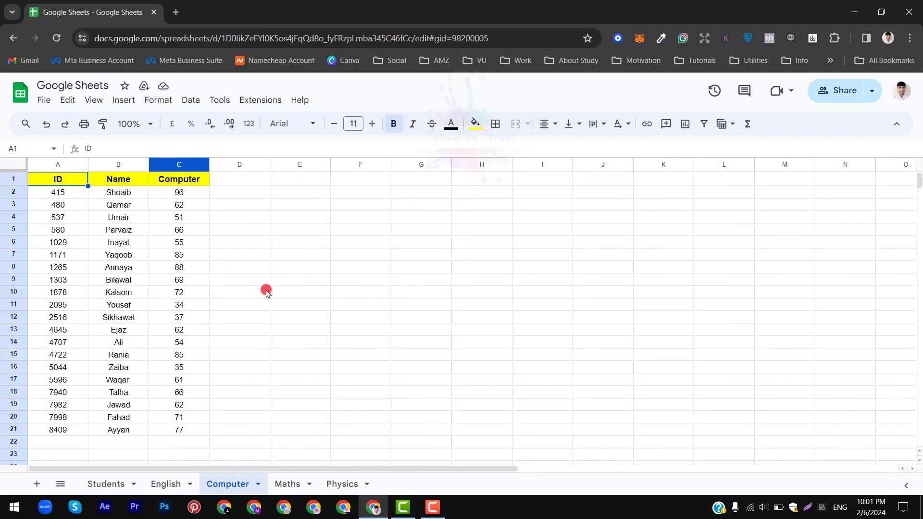
pyautogui.click(195, 420)
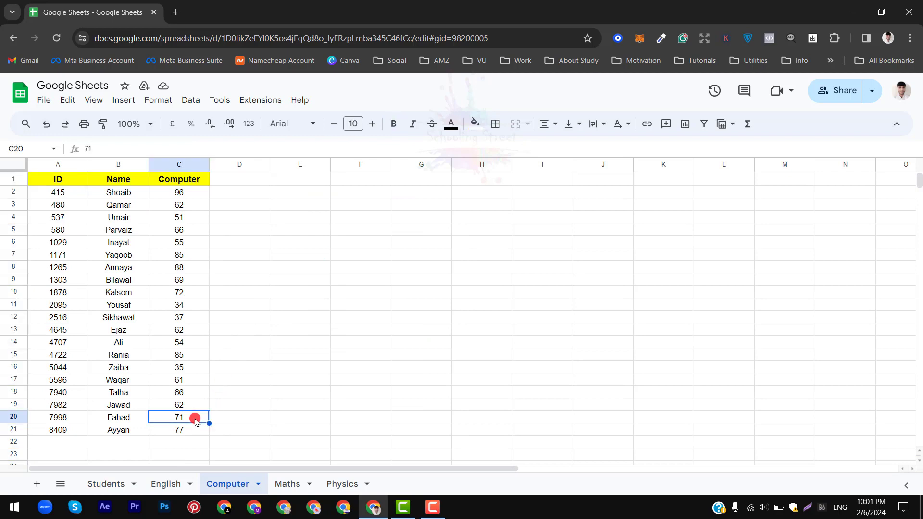
pyautogui.click(108, 485)
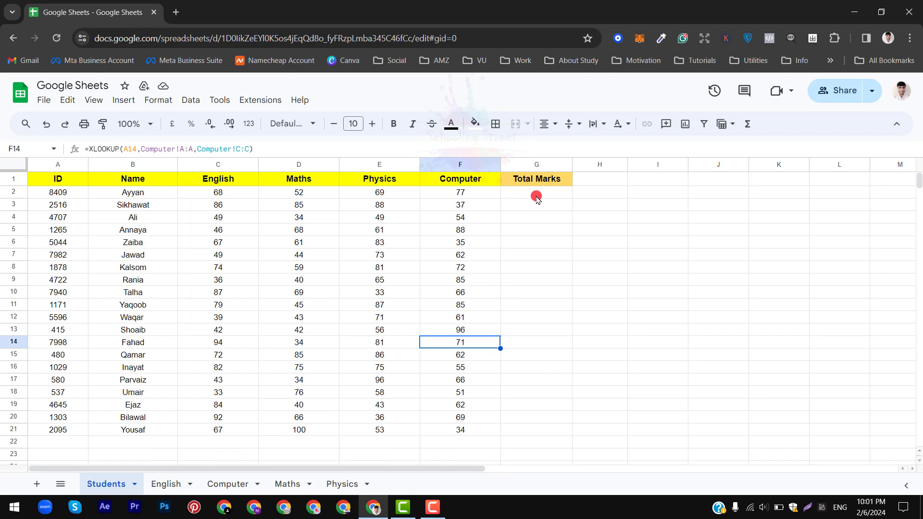
# - Enter =SUM(C2:F2) in G2 of the Students sheet to total the first student's four subject marks
pyautogui.click(537, 197)
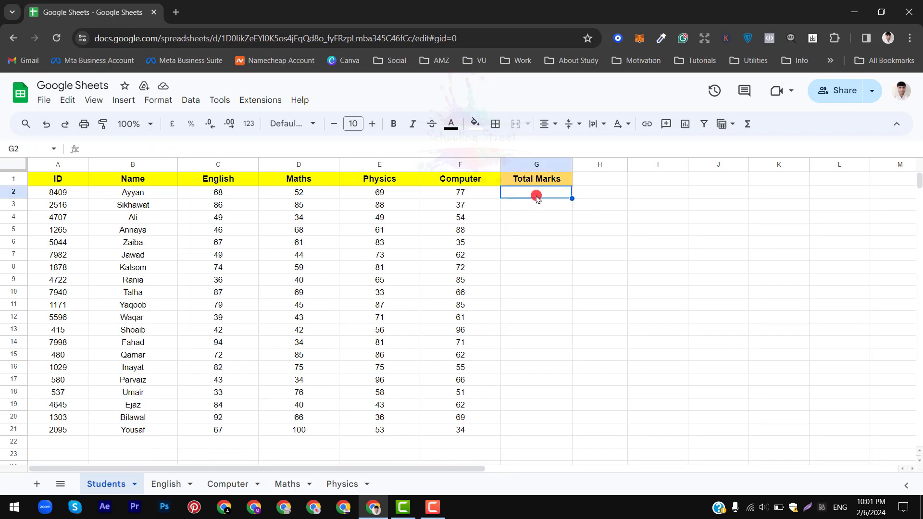
pyautogui.write('=sum')
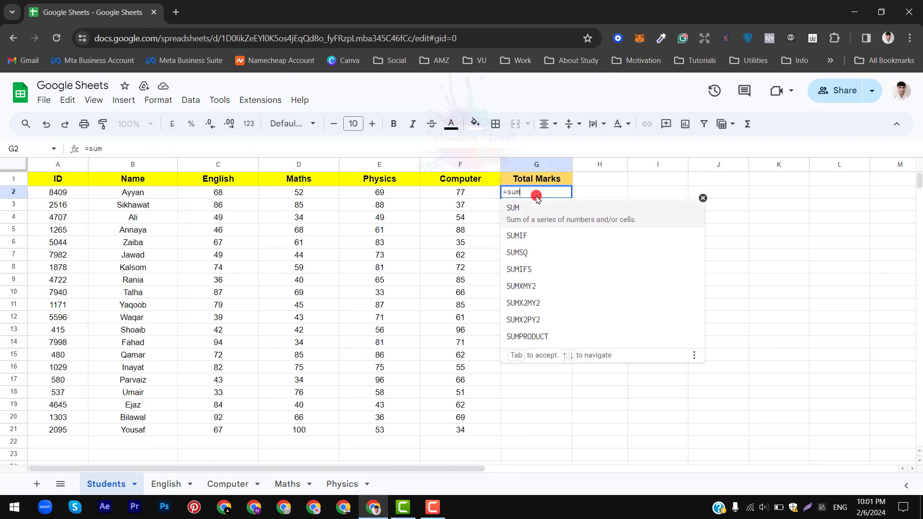
pyautogui.press('Tab')
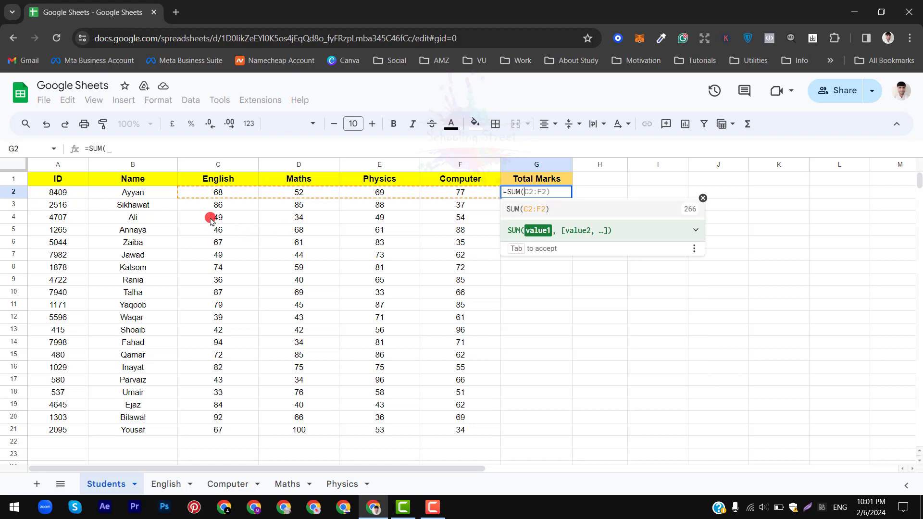
pyautogui.moveTo(211, 196); pyautogui.dragTo(451, 192)
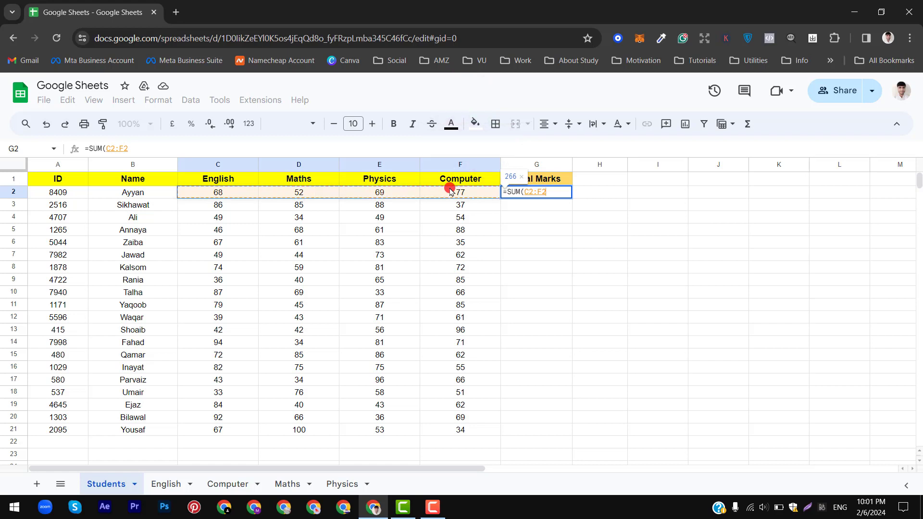
pyautogui.press('Return')
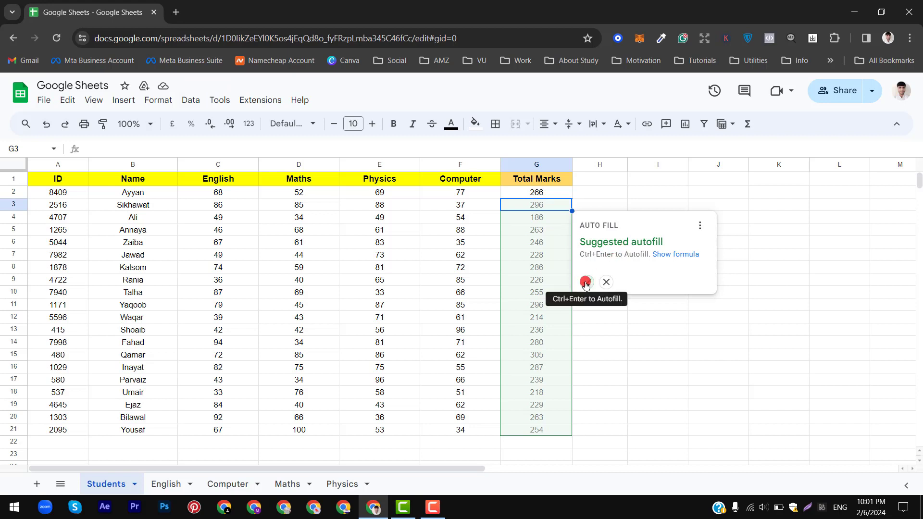
# - Dismiss the autofill suggestion and fill the G2 total formula down to G21 by hand
pyautogui.click(606, 283)
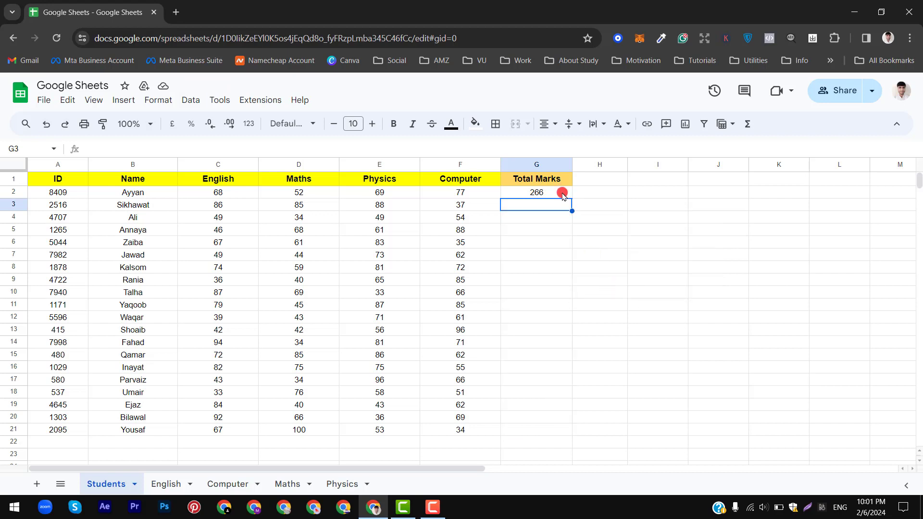
pyautogui.click(562, 195)
pyautogui.moveTo(571, 199); pyautogui.dragTo(562, 426)
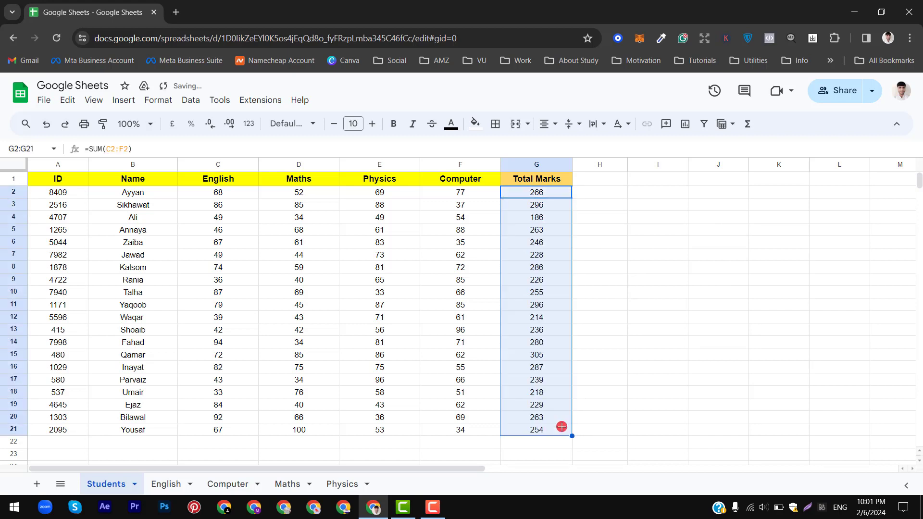
pyautogui.click(618, 294)
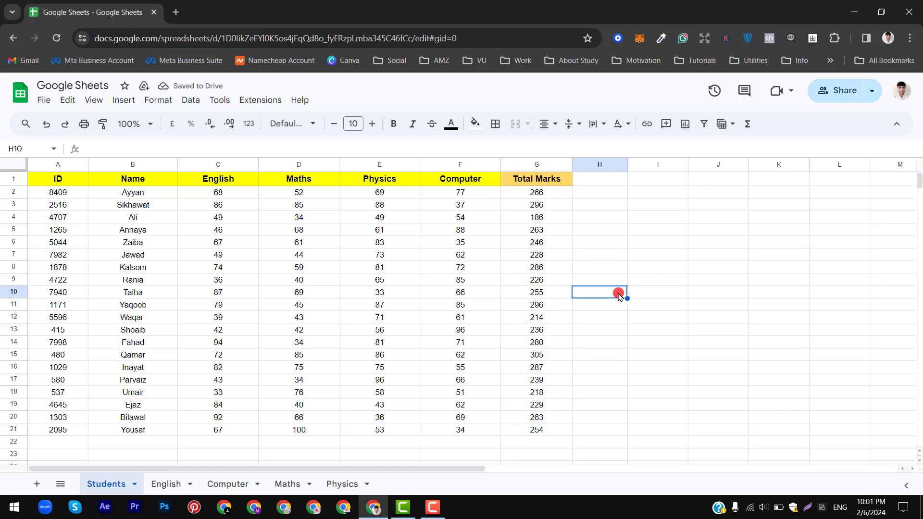